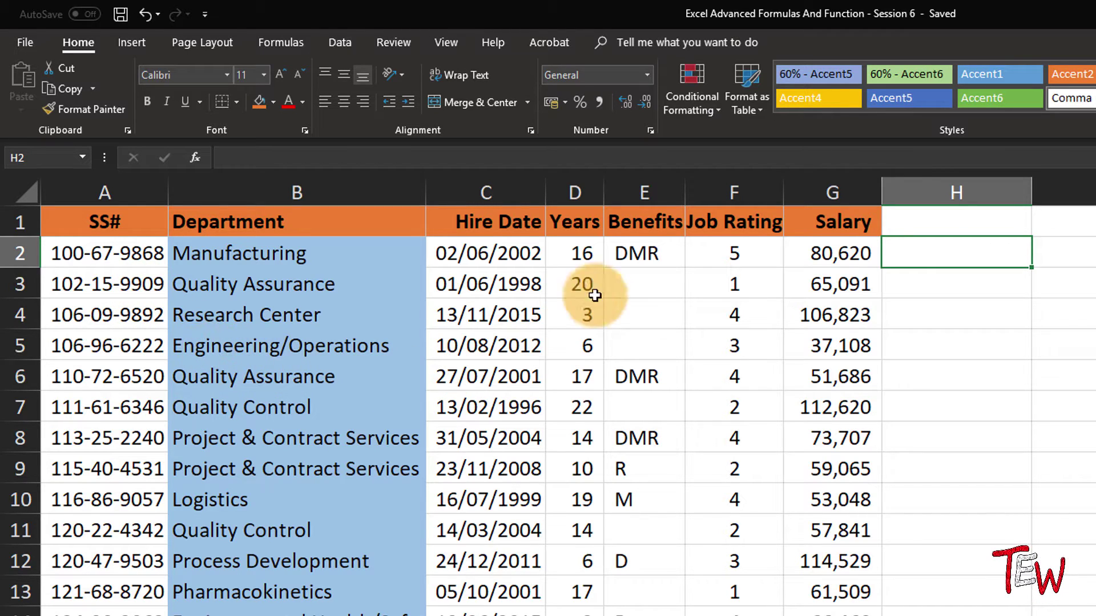
Enter =RAND() in H2 and fill it down column H for every employee row.
left_click(944, 191)
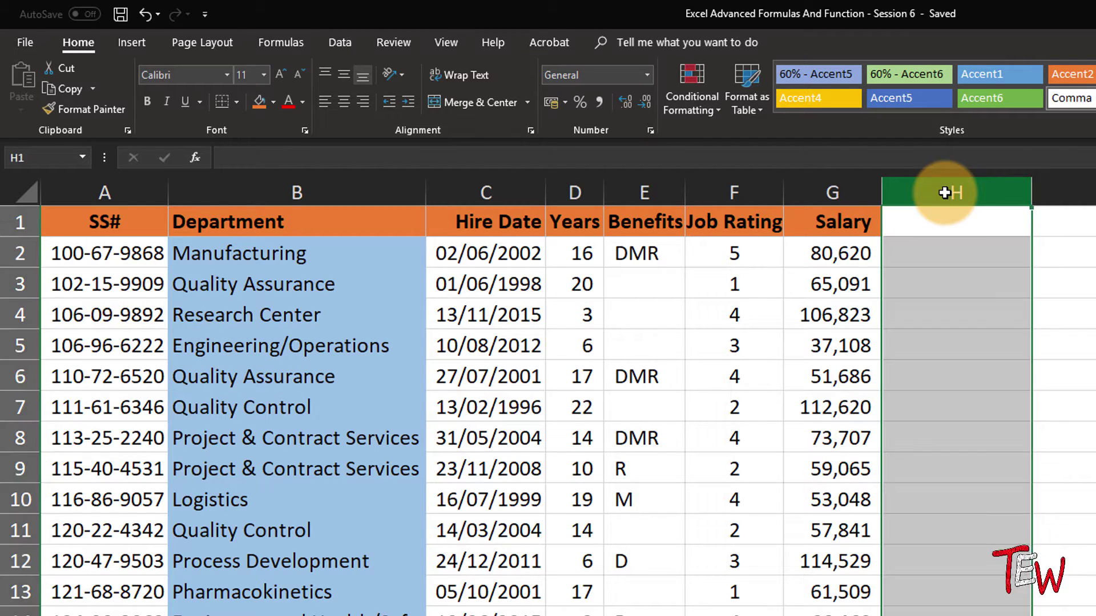
left_click(963, 254)
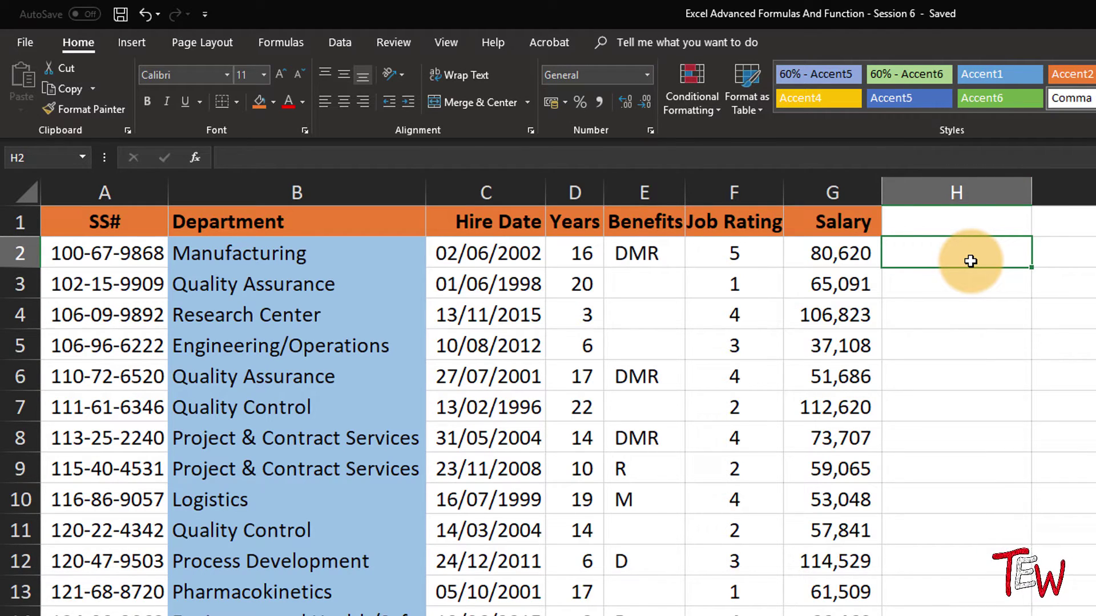
type("=ran")
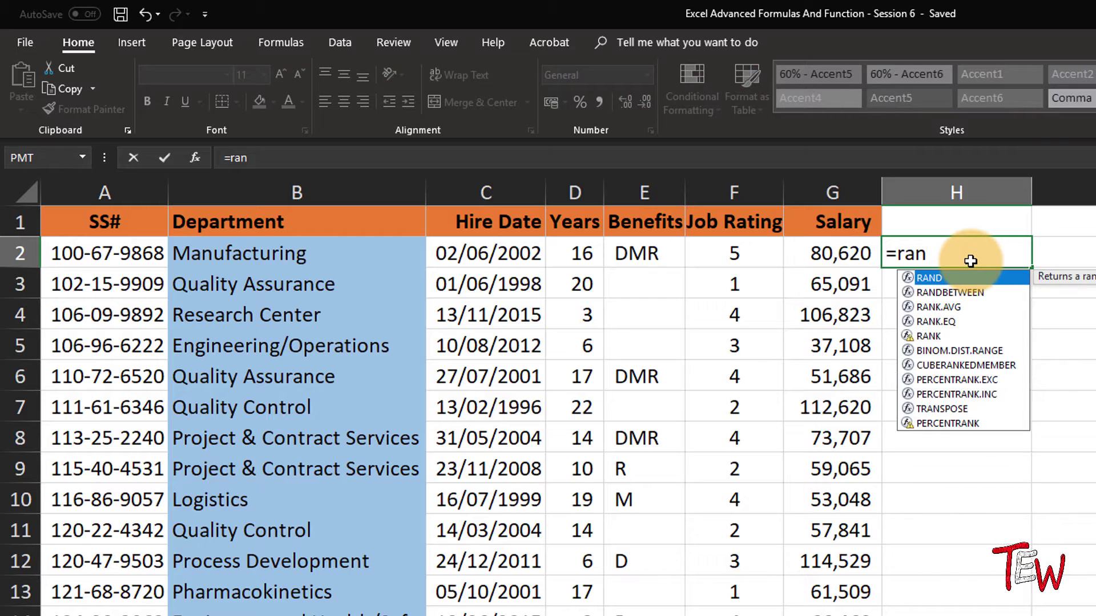
key("Tab")
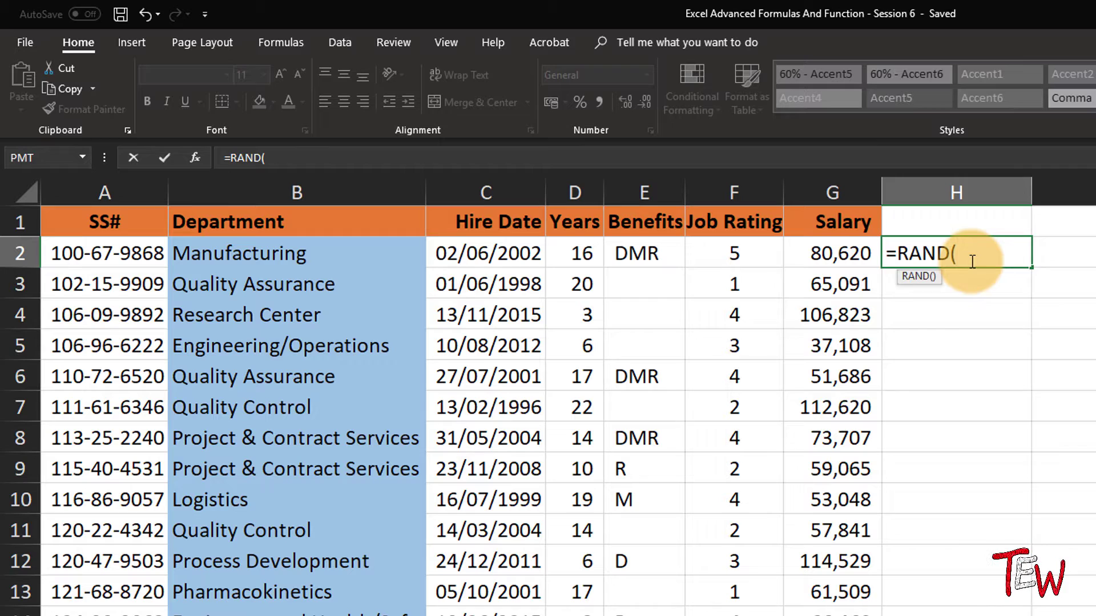
type(")")
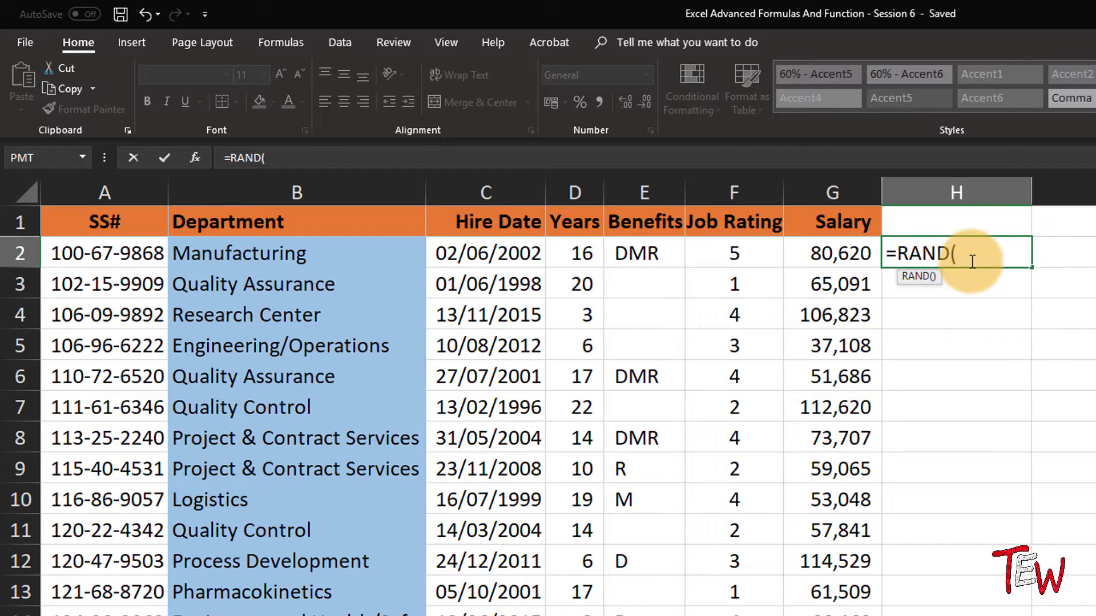
key("Return")
left_click(982, 256)
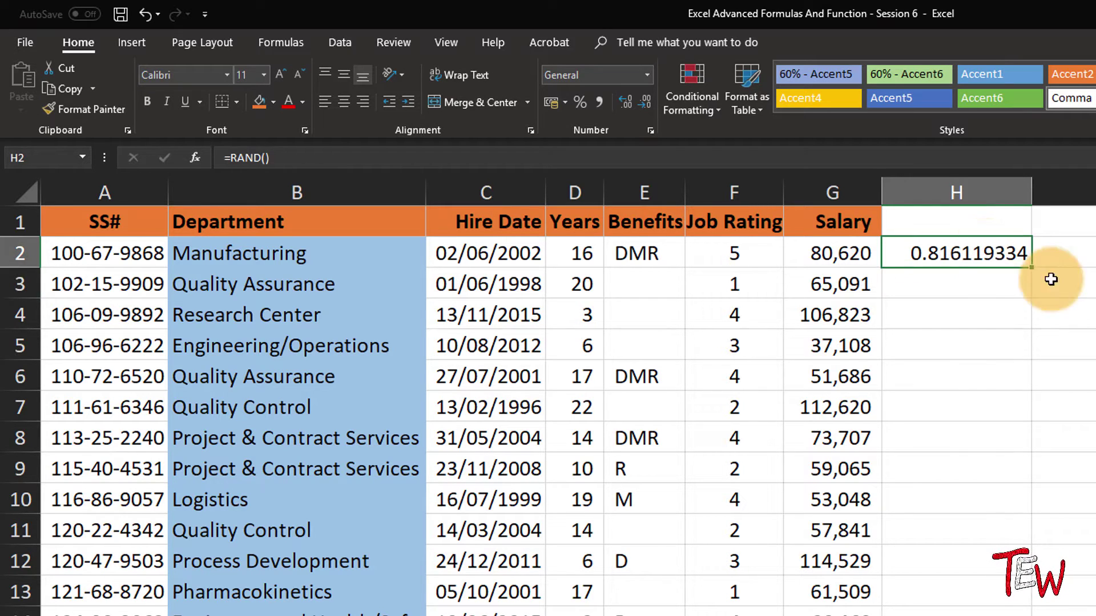
double_click(1031, 267)
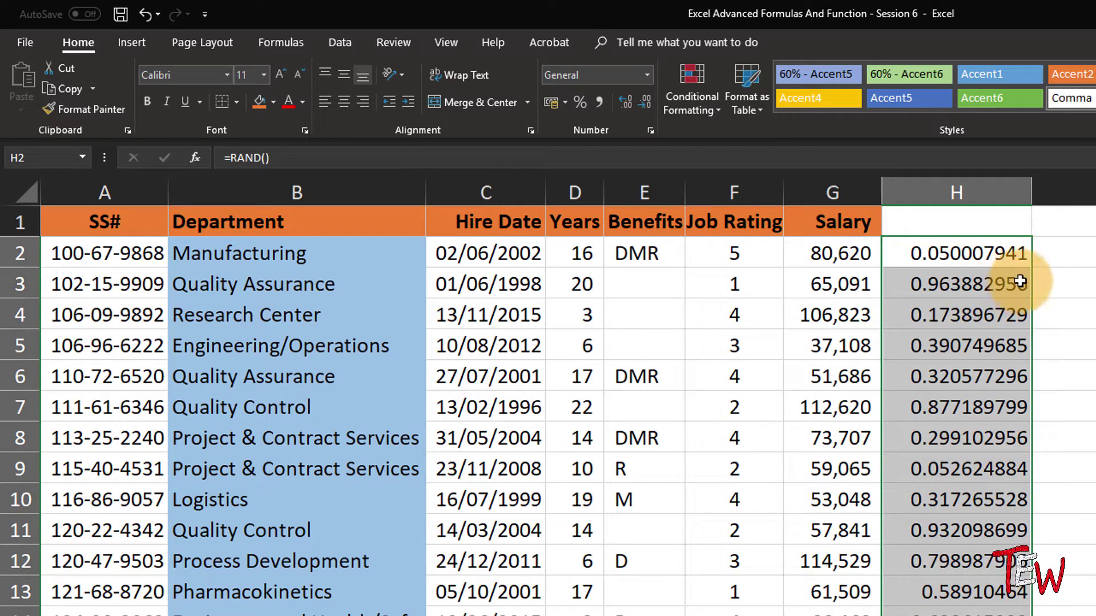
left_click(1064, 256)
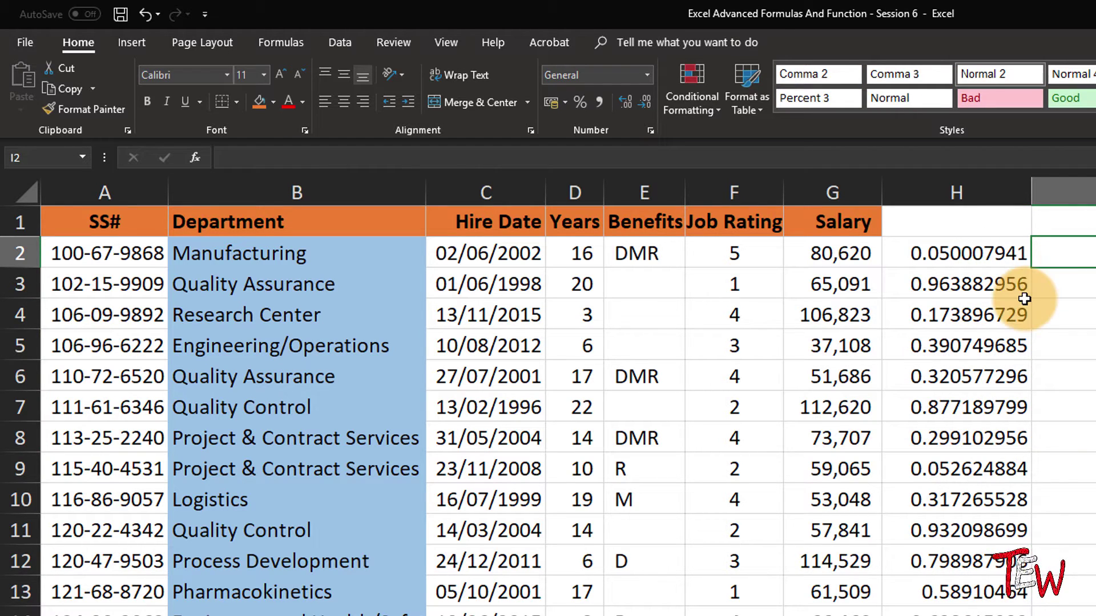
left_click(1008, 345)
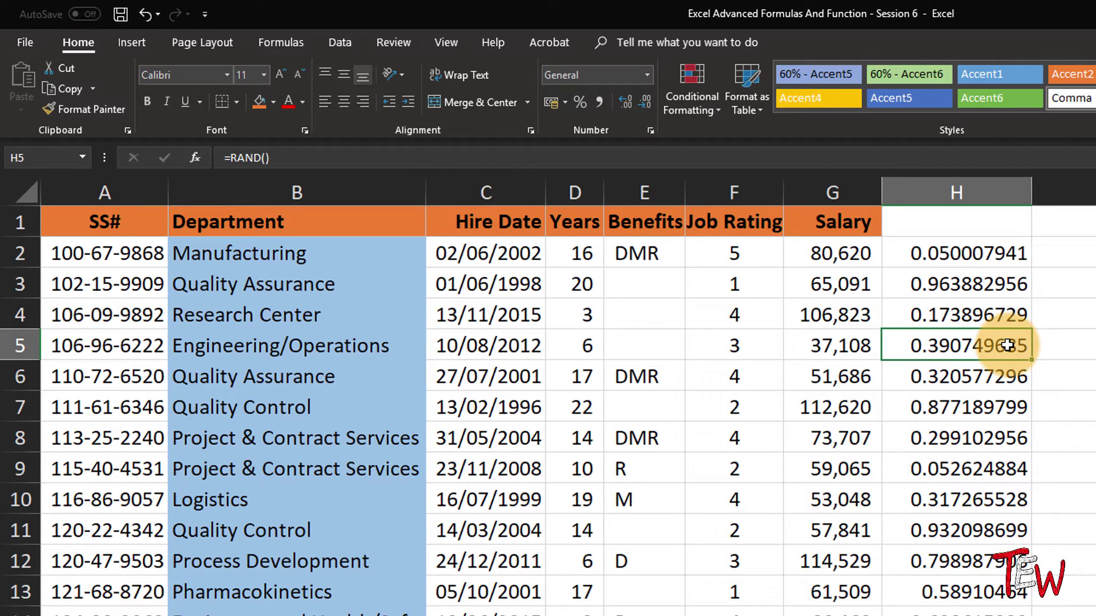
Sort the employee rows Smallest to Largest by column H three times to shuffle them.
left_click(340, 43)
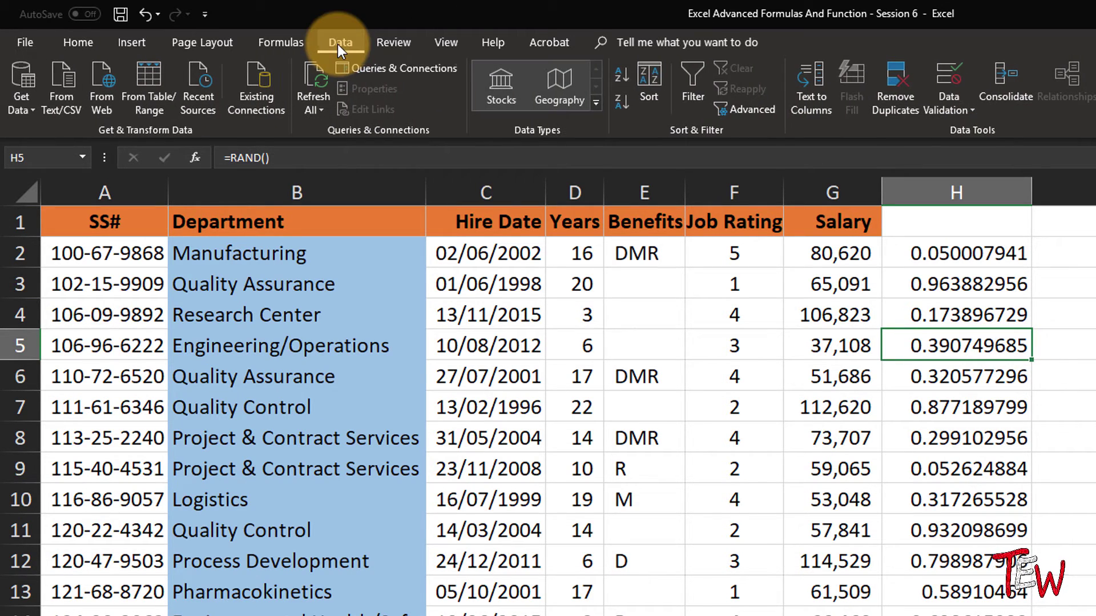
left_click(621, 77)
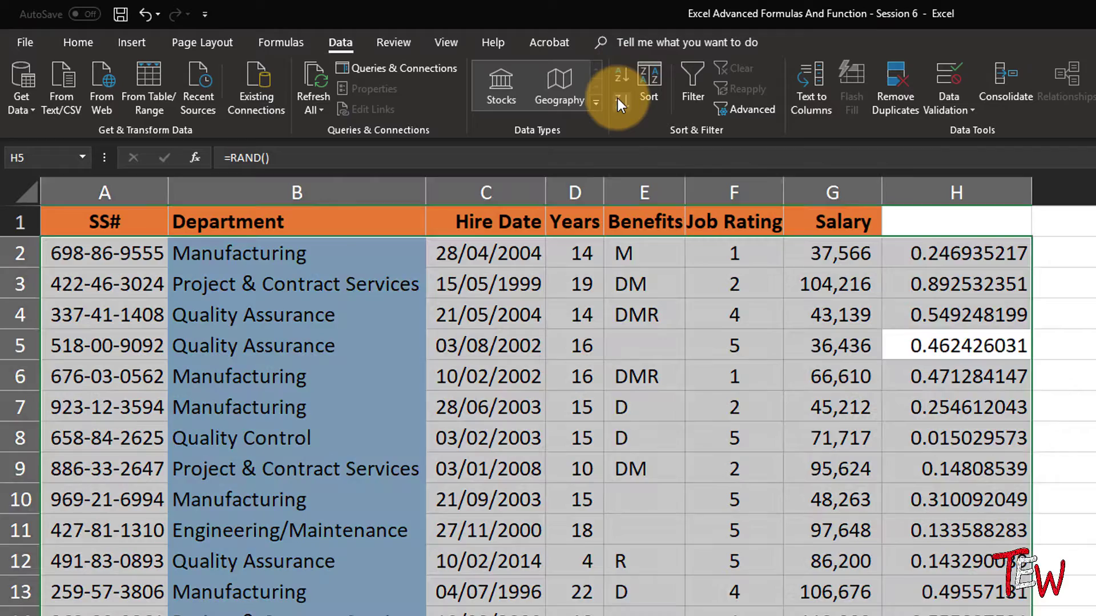
left_click(625, 76)
left_click(624, 76)
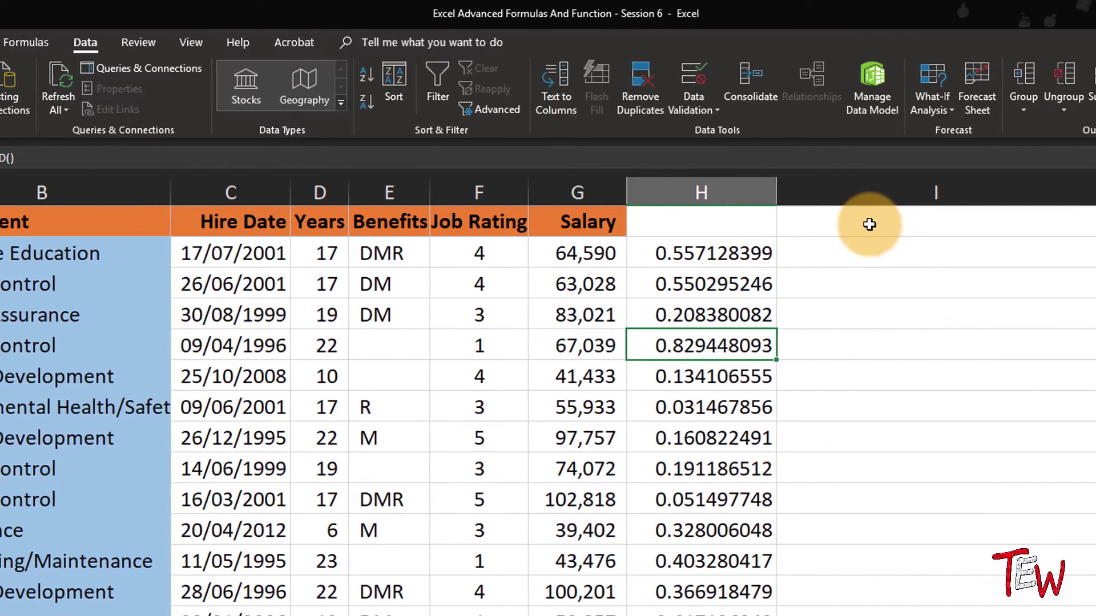
Enter 1 in I1 to recalculate the random numbers, then edit H2's =RAND() formula.
left_click(1095, 227)
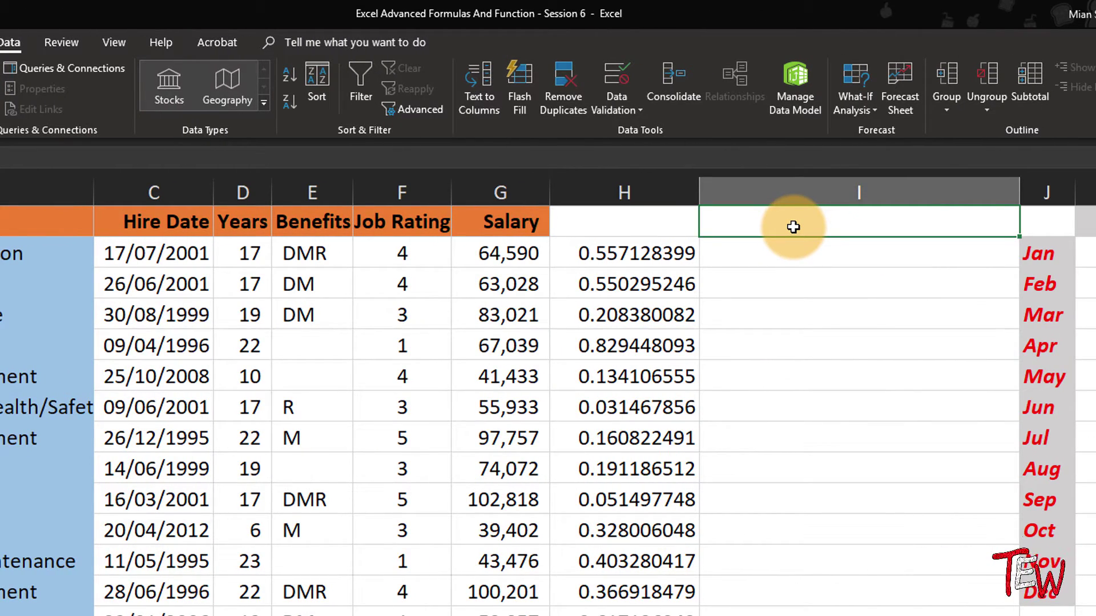
type("1")
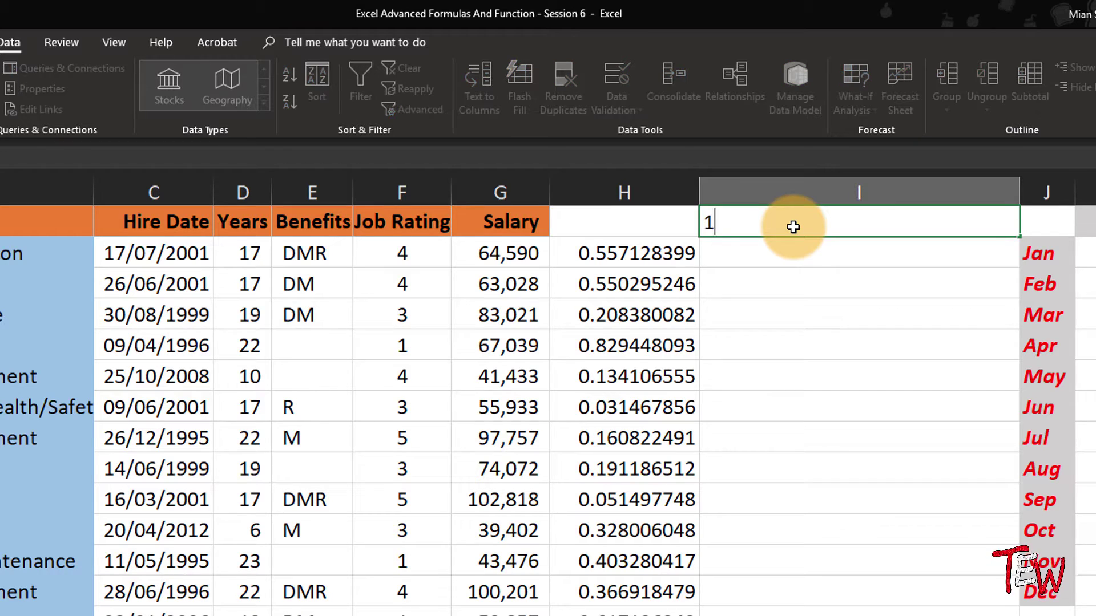
key("Return")
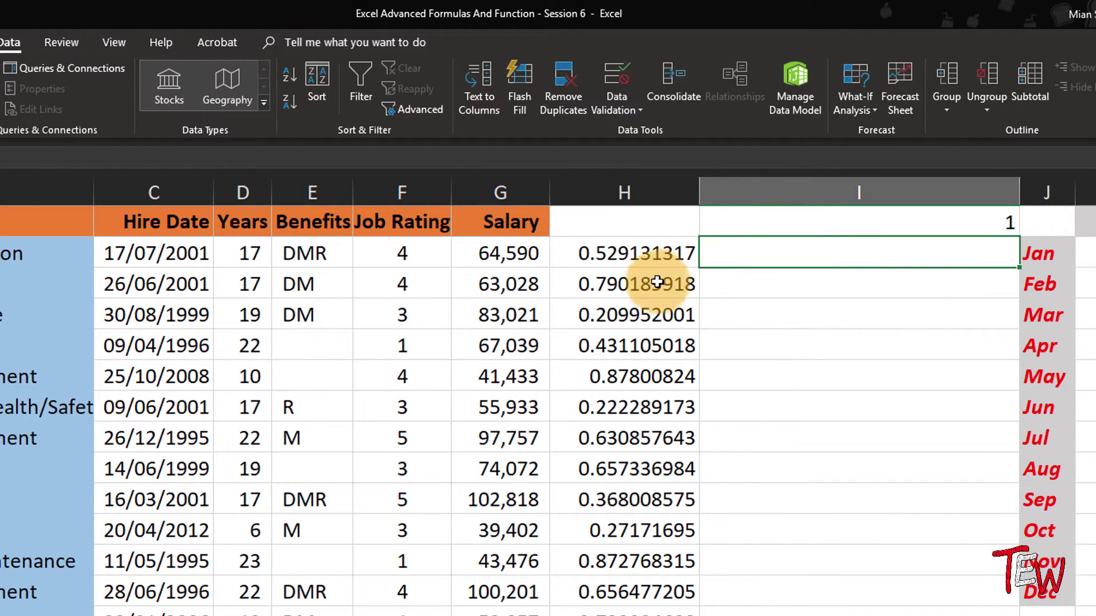
left_click(645, 257)
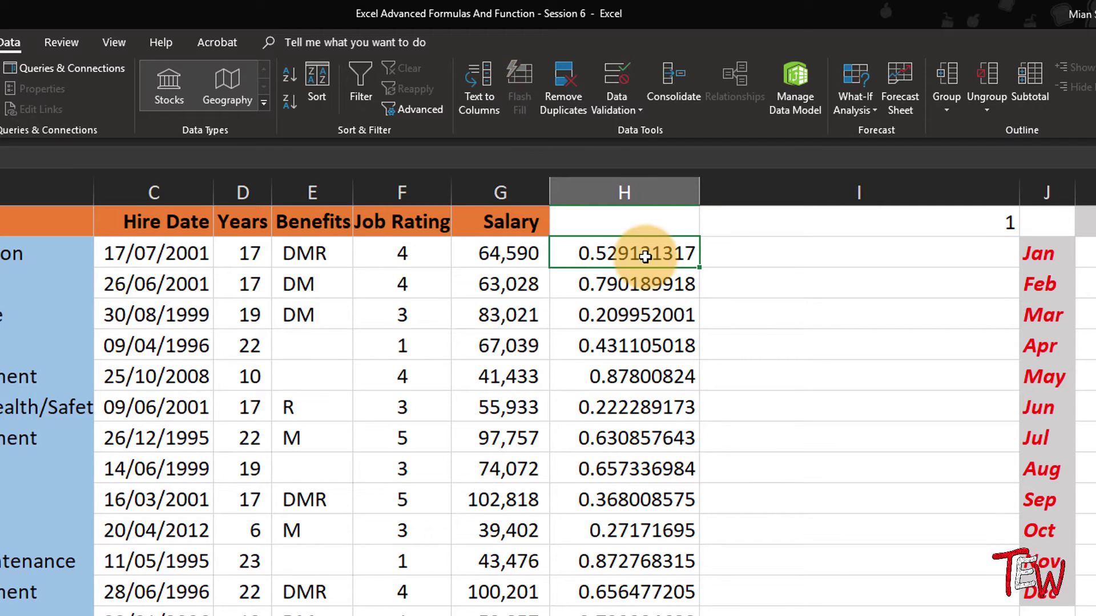
double_click(645, 256)
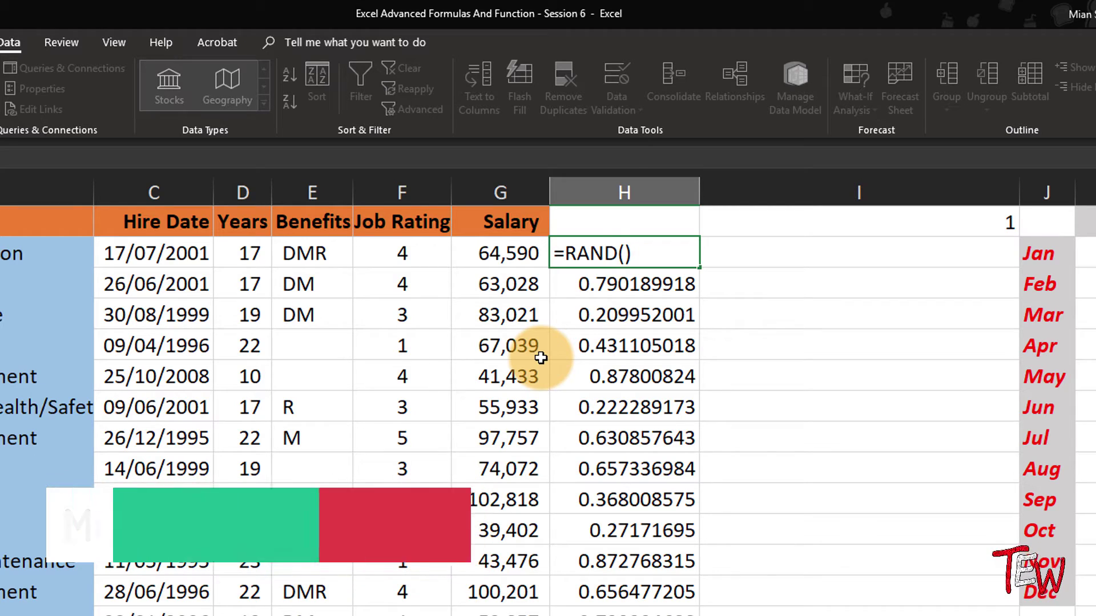
Clear column H's random numbers and scroll right to the month-by-state grid and Dates.
left_click(618, 192)
key("ctrl+Return")
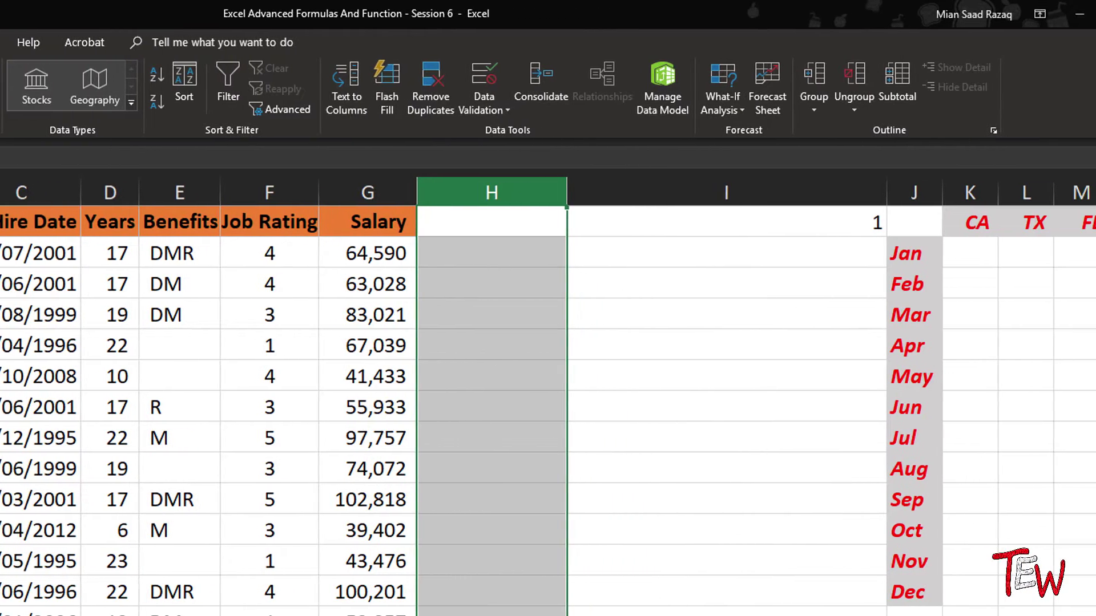
scroll(548, 399, "right", 5)
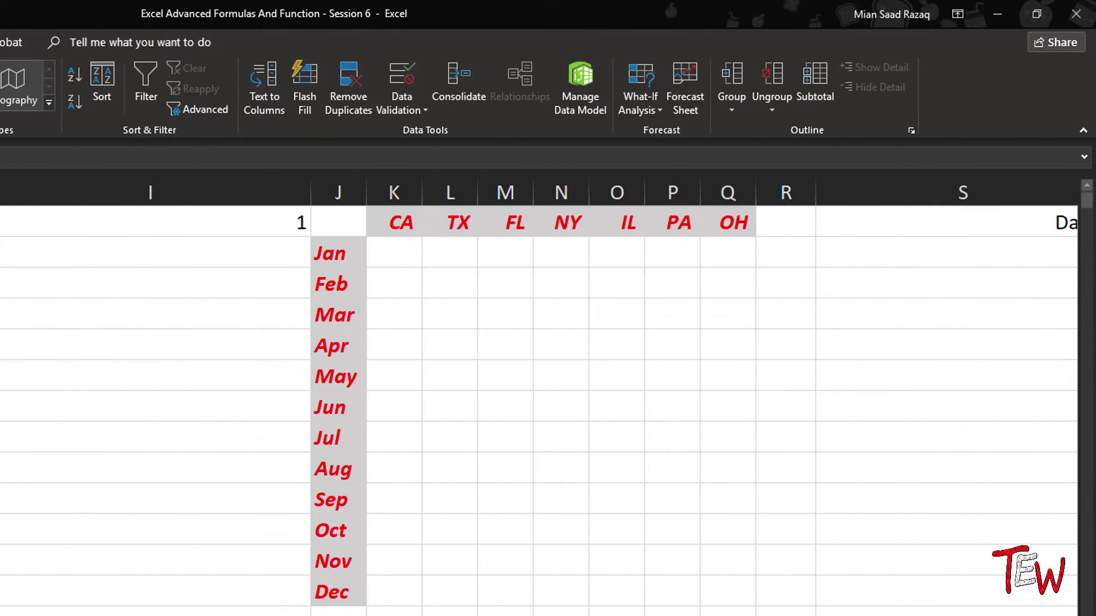
scroll(602, 398, "right", 3)
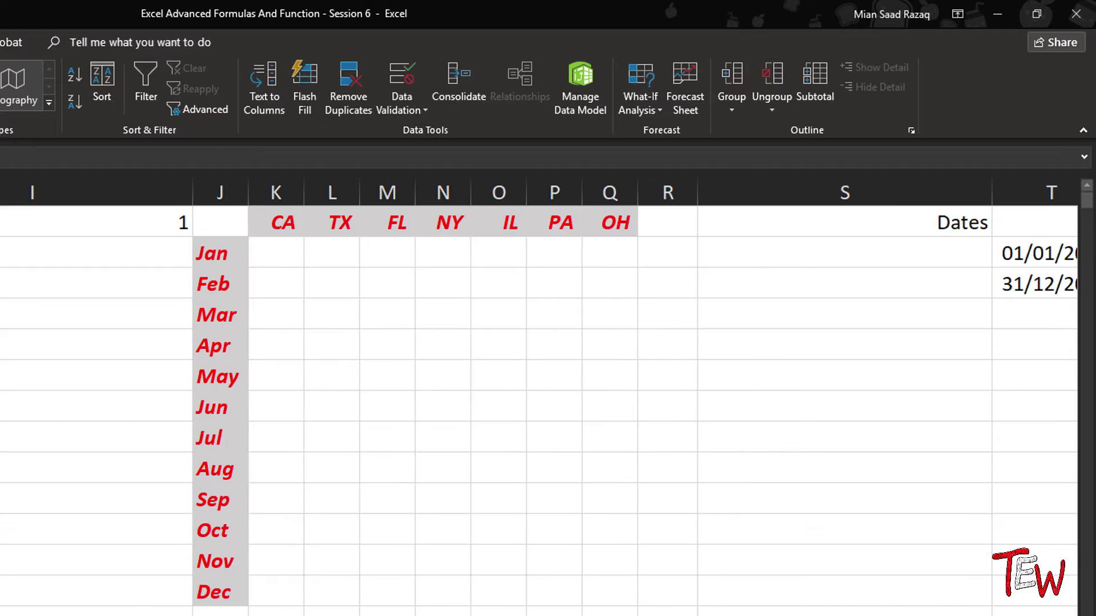
scroll(601, 398, "right", 2)
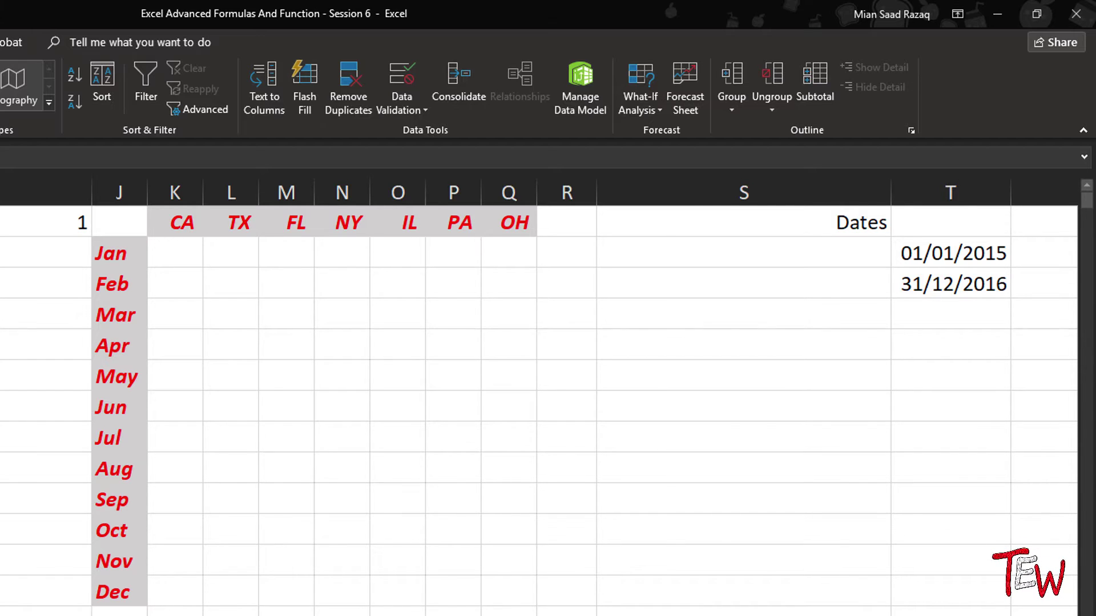
scroll(548, 400, "right", 1)
Fill every cell of K2:Q13 with =RANDBETWEEN(1000,8000) in one entry.
left_click(144, 253)
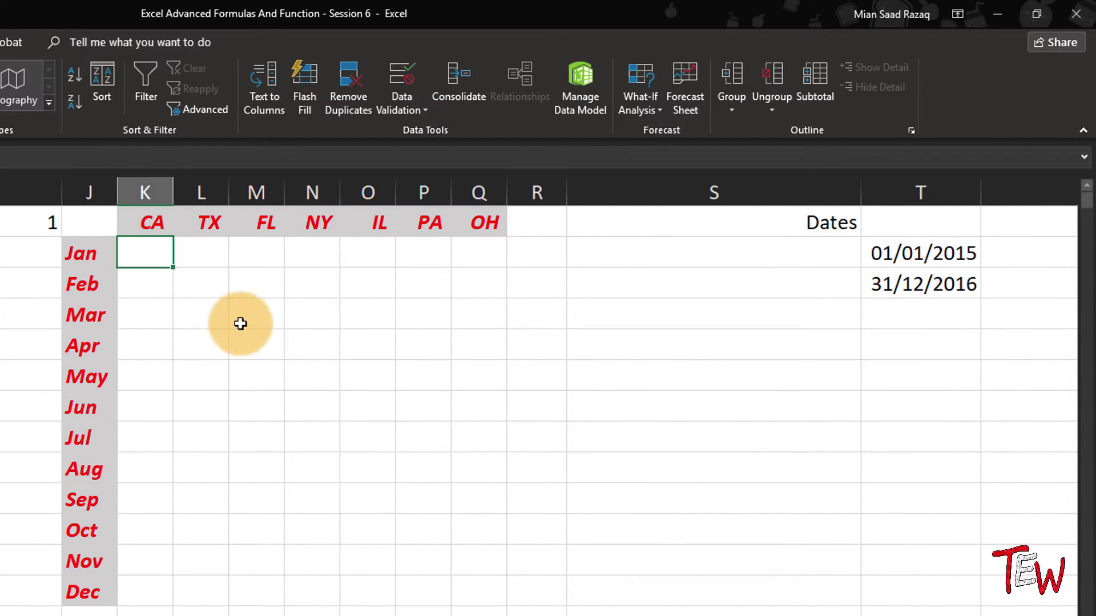
left_click_drag(240, 323, 482, 598)
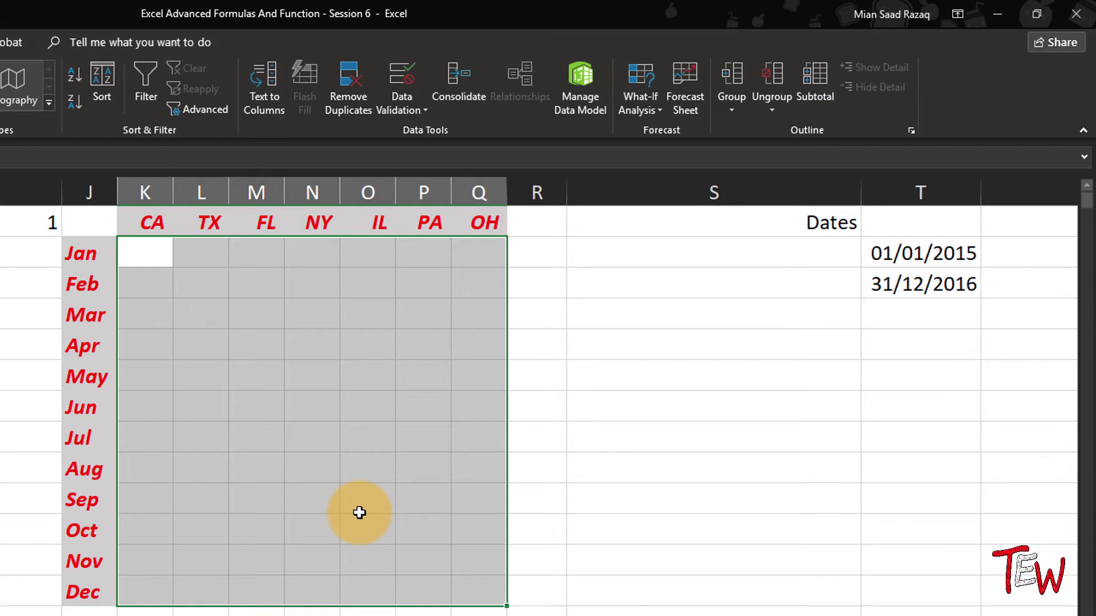
type("=")
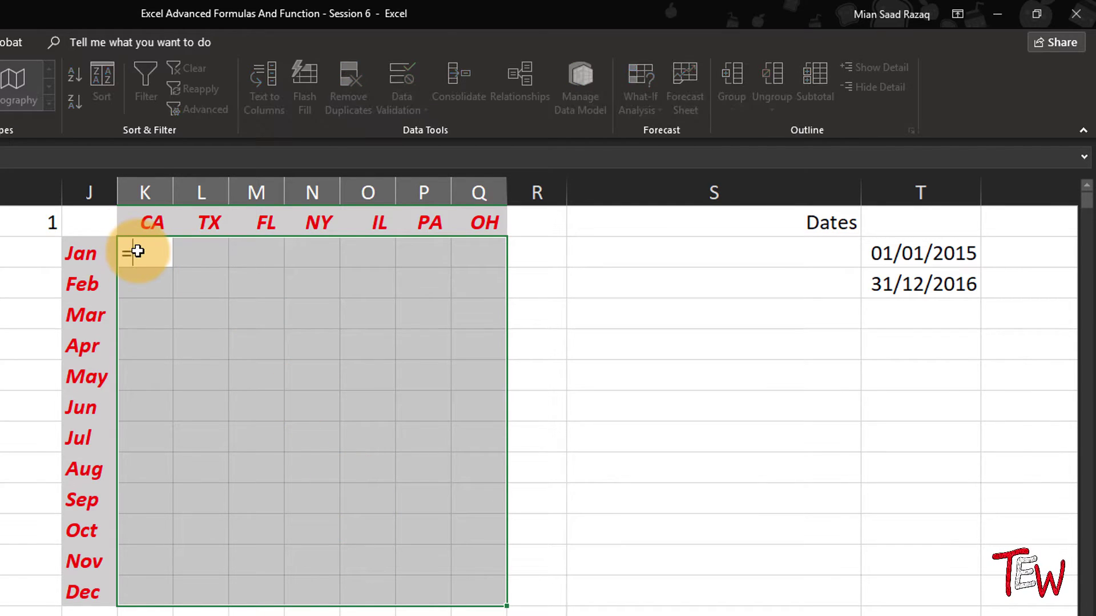
type("rand")
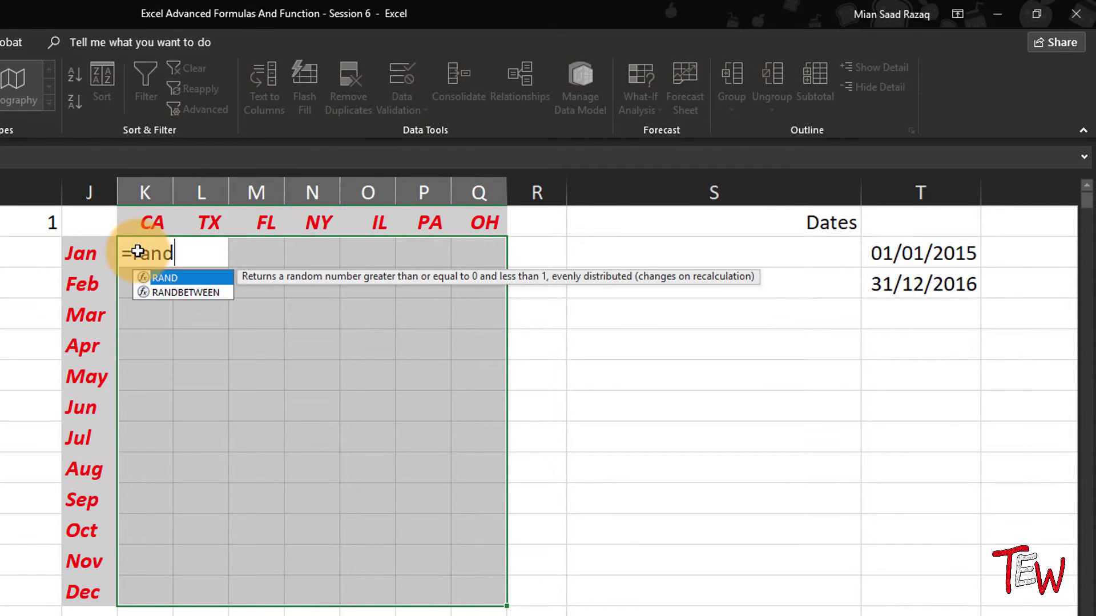
left_click(180, 288)
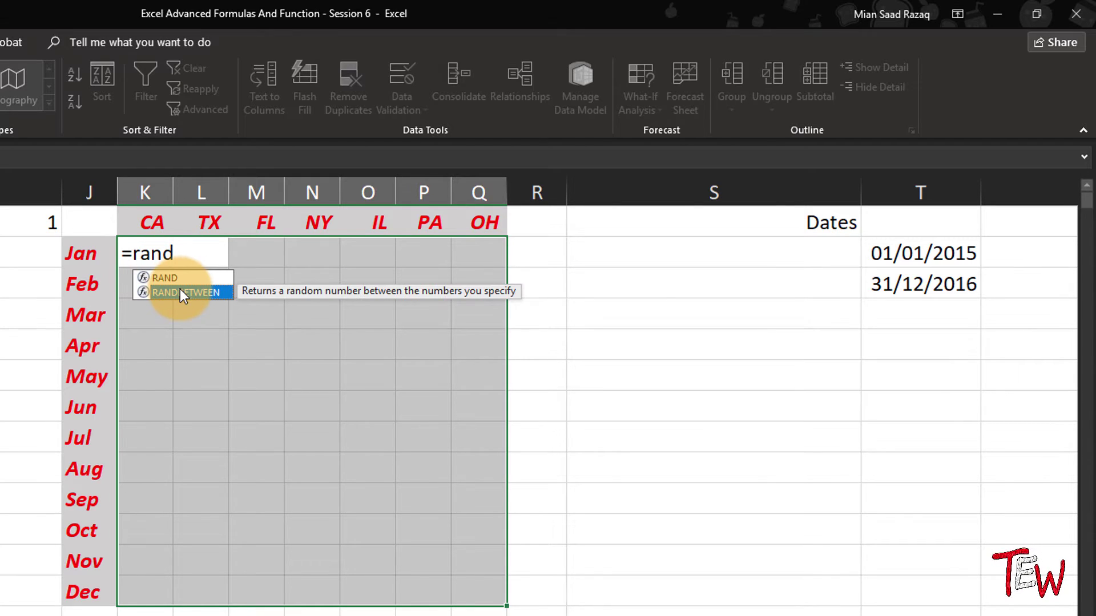
double_click(180, 289)
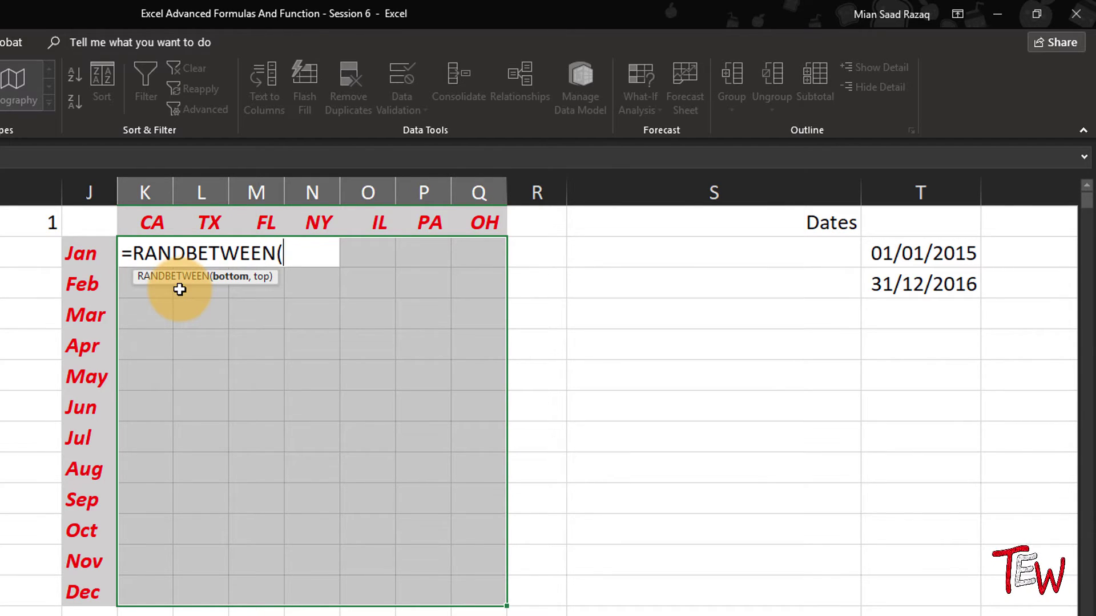
type("1")
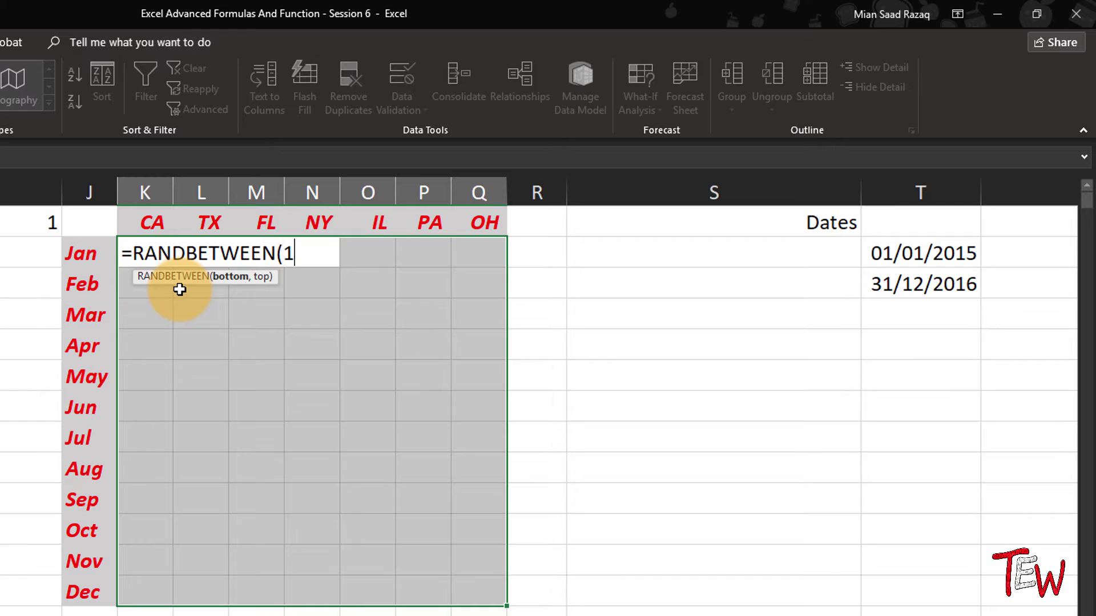
type("000,8000")
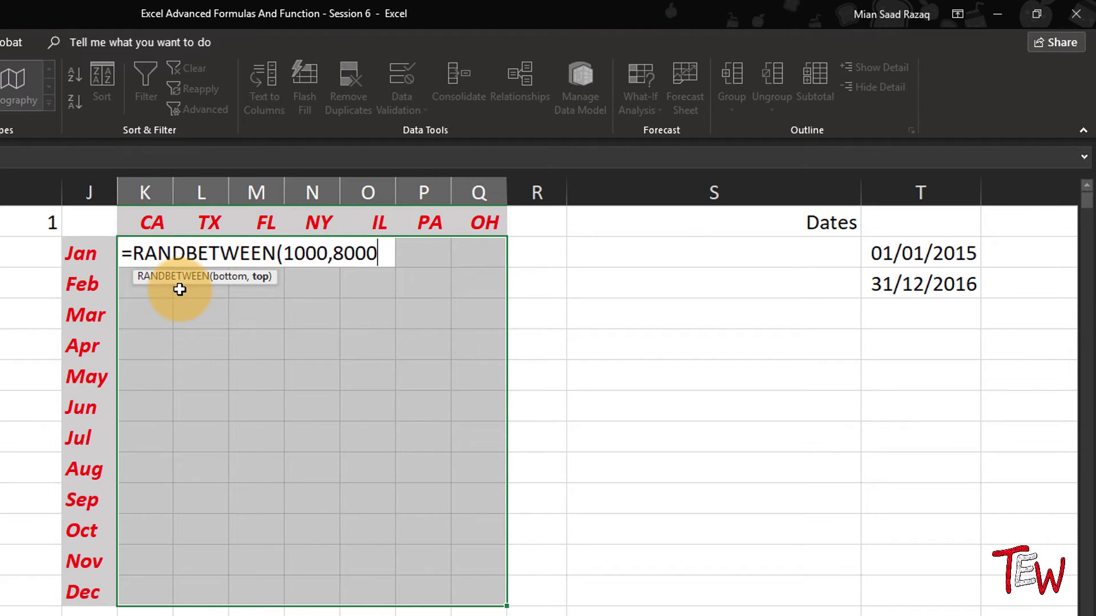
key("ctrl+Return")
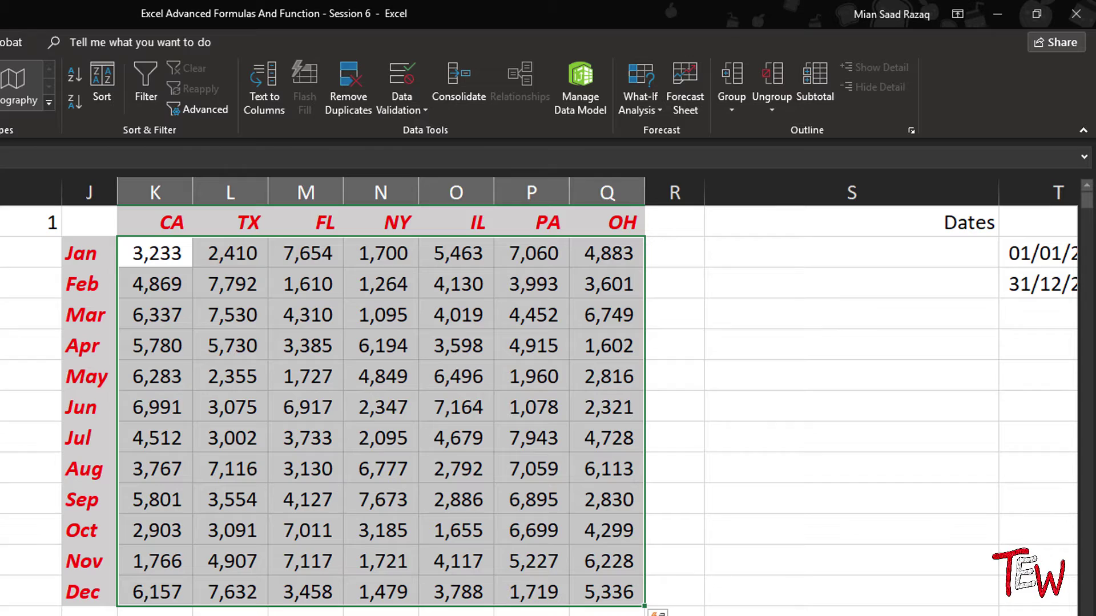
Delete the 1 beside the grid so the random numbers regenerate.
mouse_move(31, 251)
left_mouse_down()
mouse_move(172, 325)
mouse_move(31, 252)
left_mouse_up()
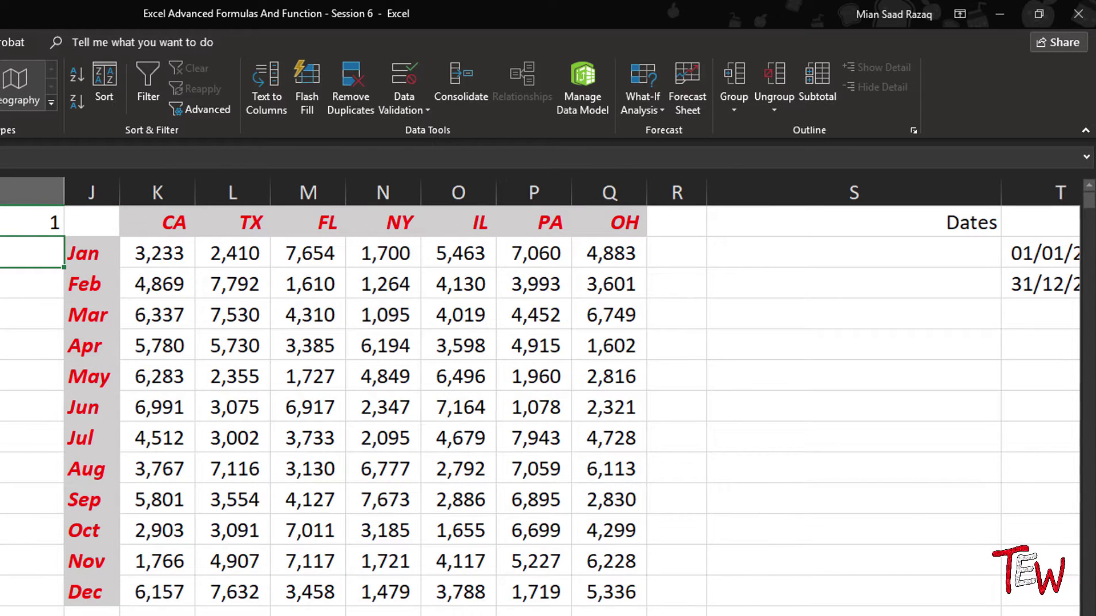
left_click(94, 231)
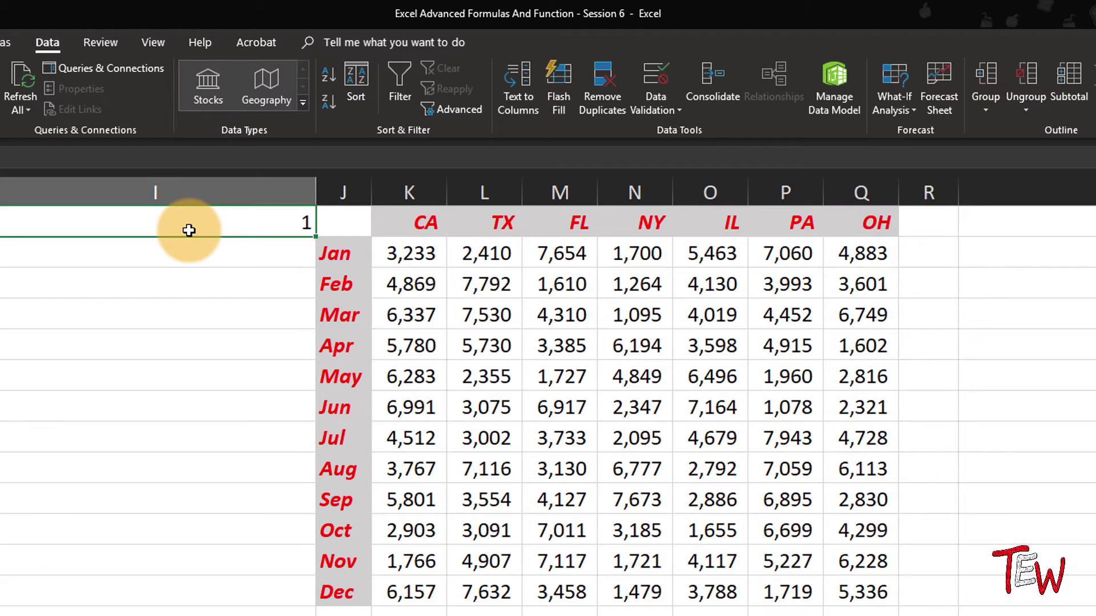
key("Delete")
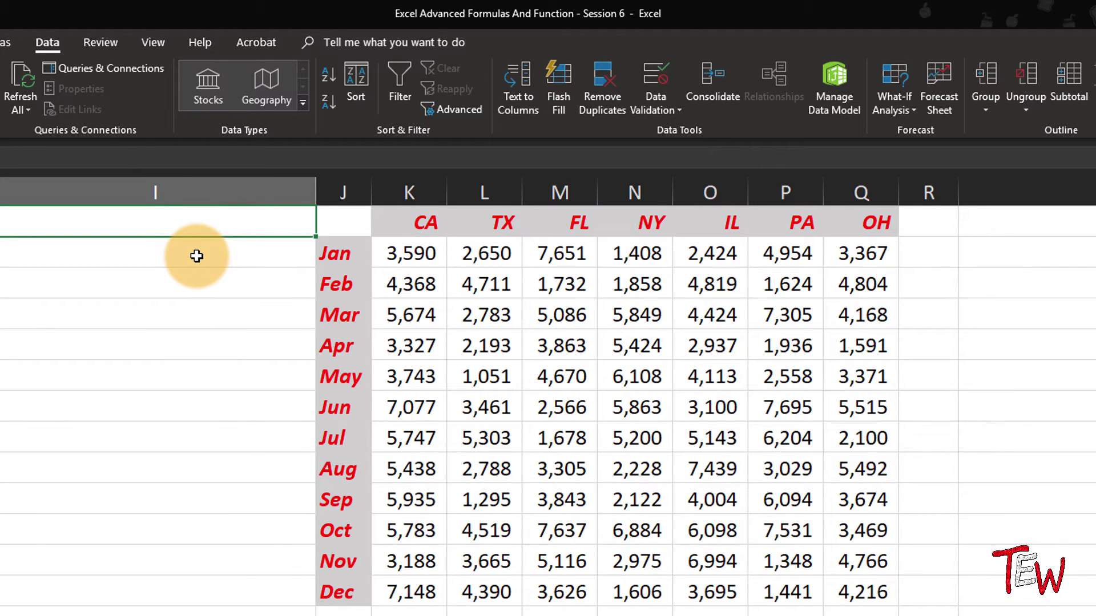
Convert the Jan–Dec grid's RANDBETWEEN formulas to static values with Copy Here as Values Only.
left_click(429, 260)
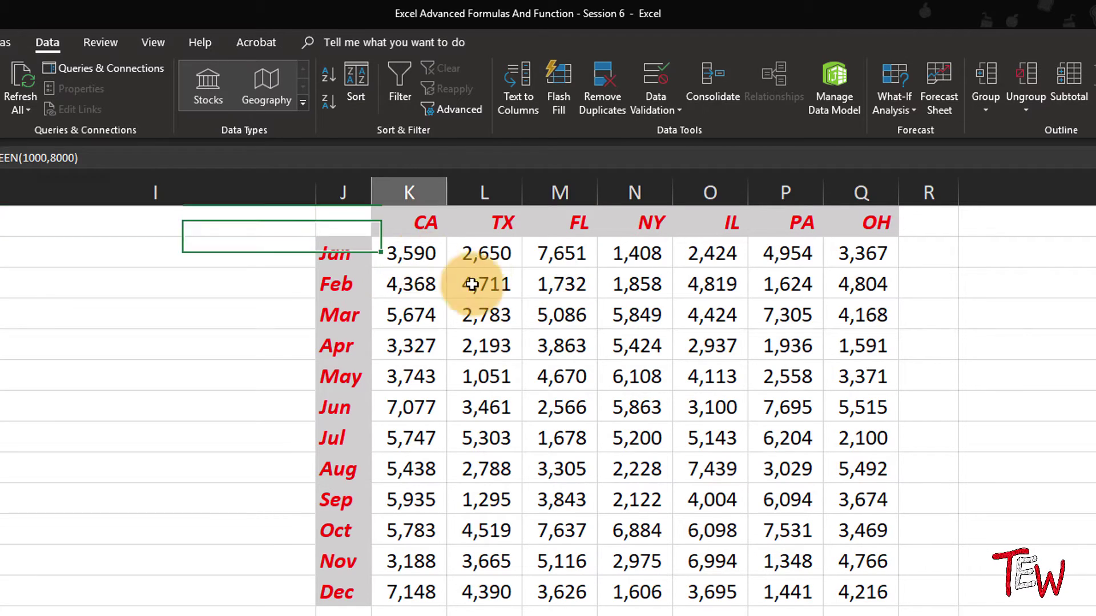
left_click_drag(471, 284, 844, 597)
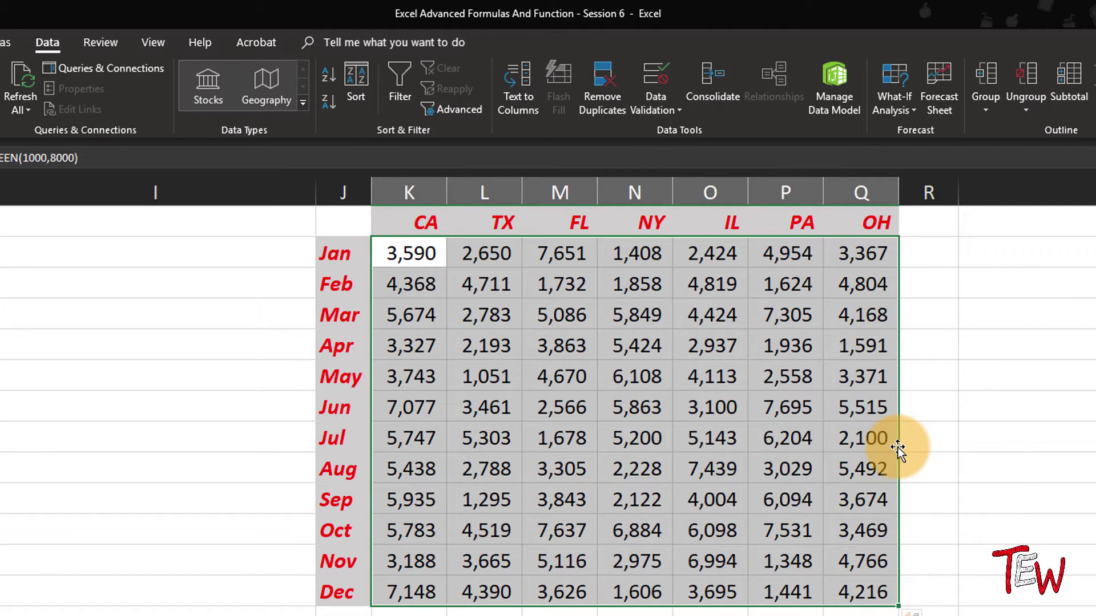
left_click_drag(897, 449, 926, 458)
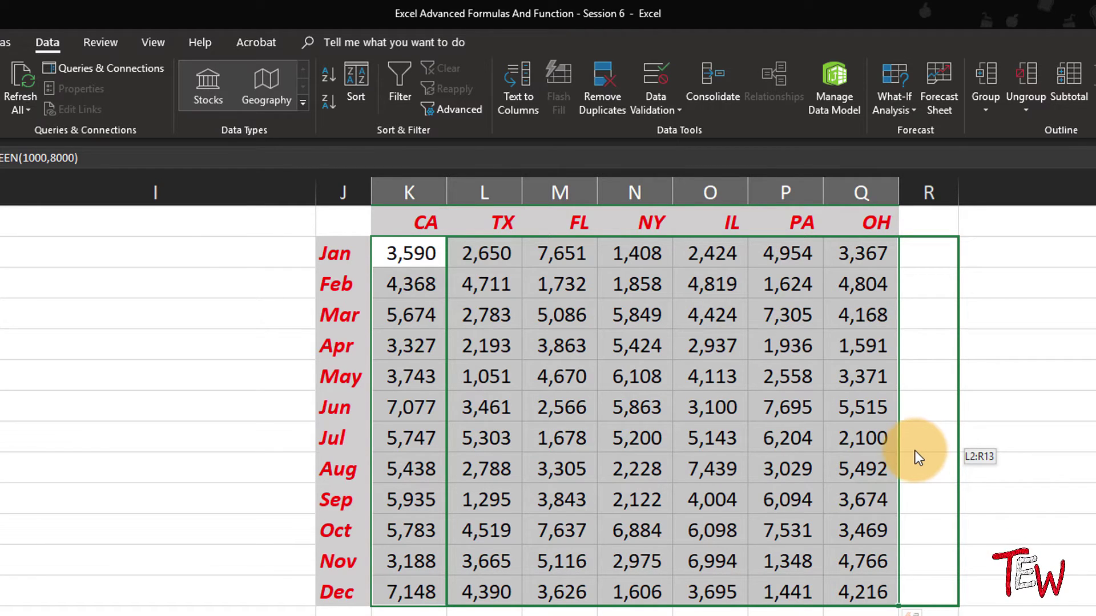
left_click_drag(914, 450, 892, 451)
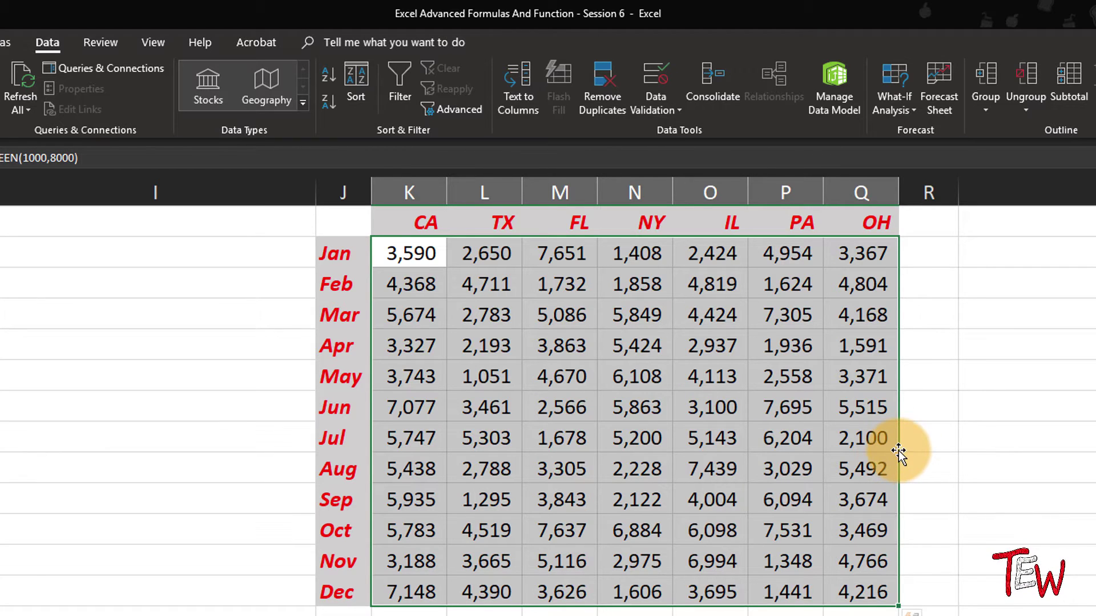
mouse_move(898, 447)
left_mouse_down()
mouse_move(925, 447)
mouse_move(894, 448)
left_mouse_up()
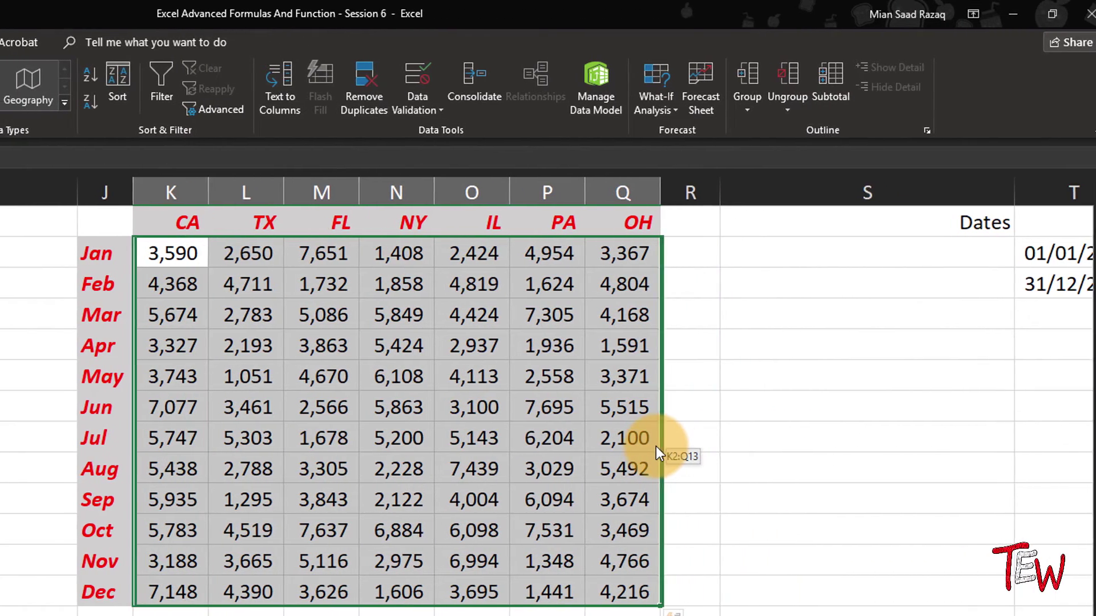
left_click_drag(656, 446, 658, 446)
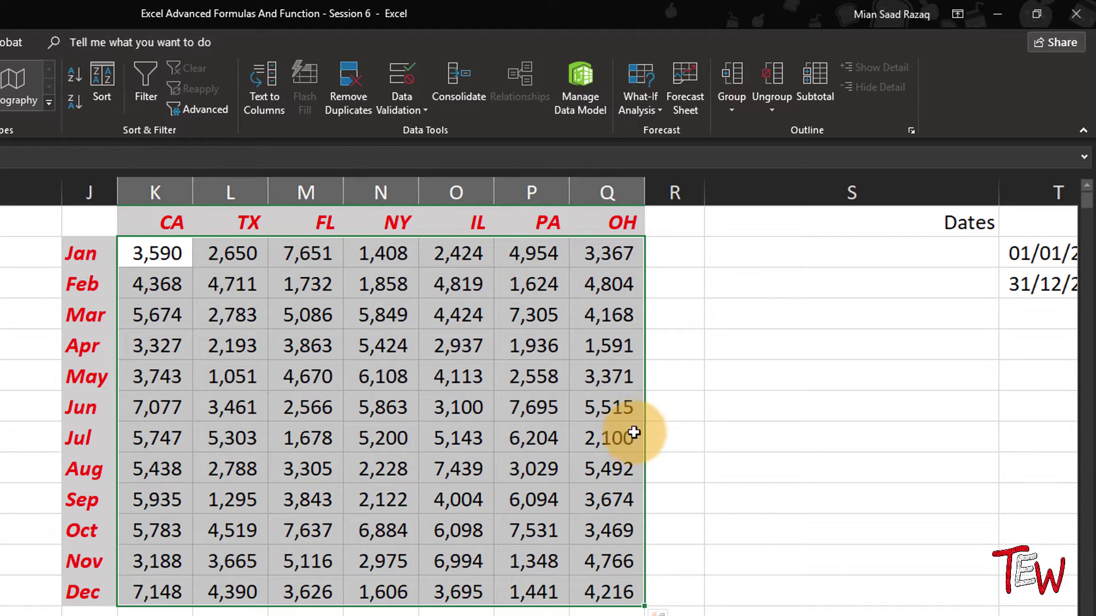
left_click(541, 321)
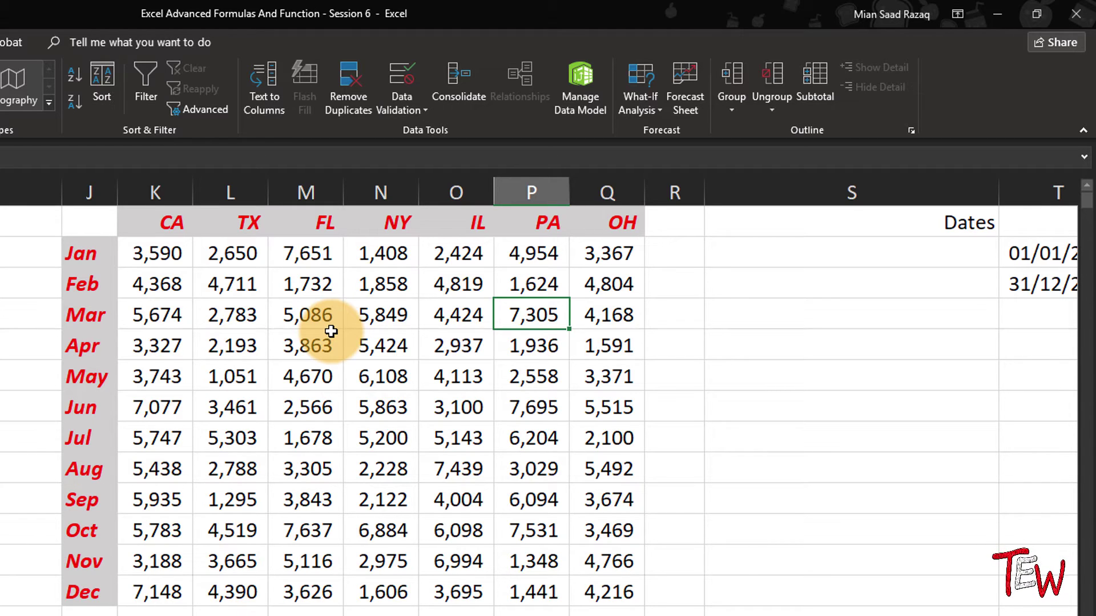
scroll(565, 400, "right", 2)
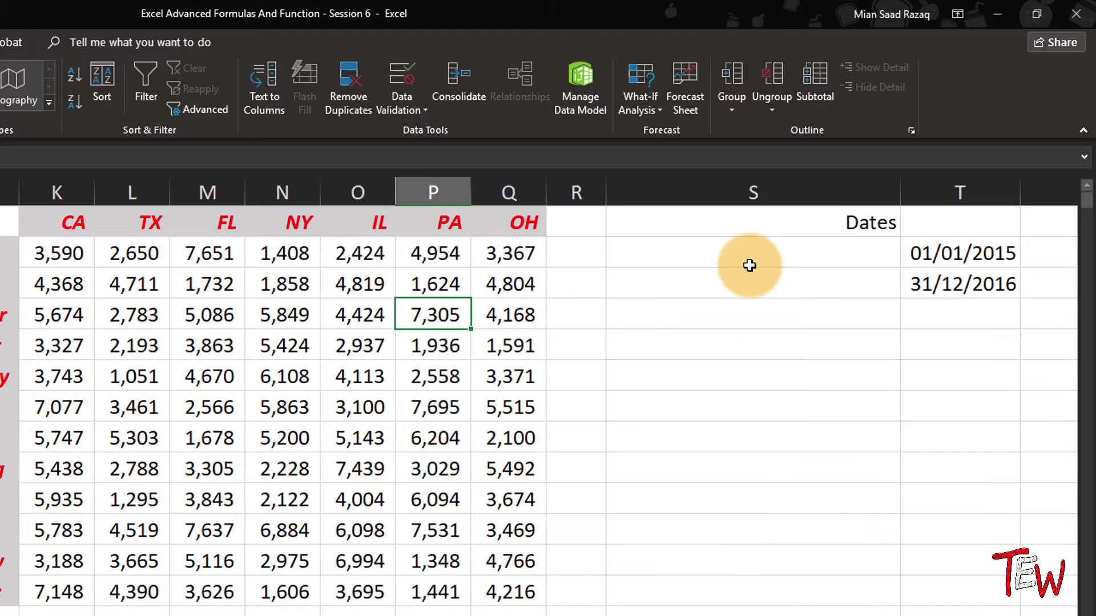
Select the empty cells in column S below the Dates heading.
left_click_drag(748, 265, 764, 615)
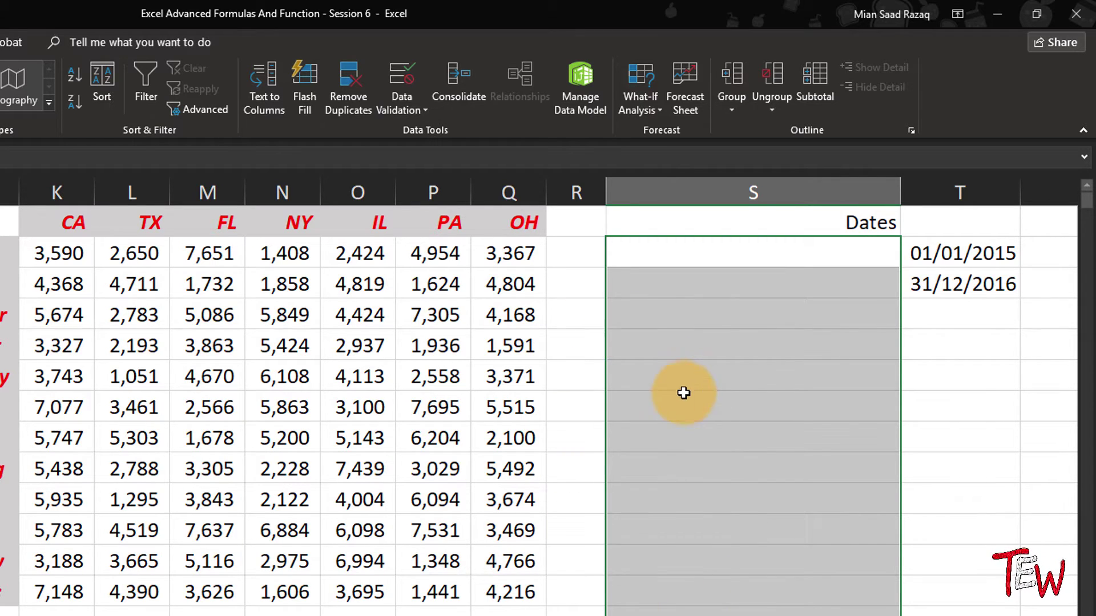
left_click_drag(675, 386, 856, 588)
left_click_drag(963, 592, 1035, 615)
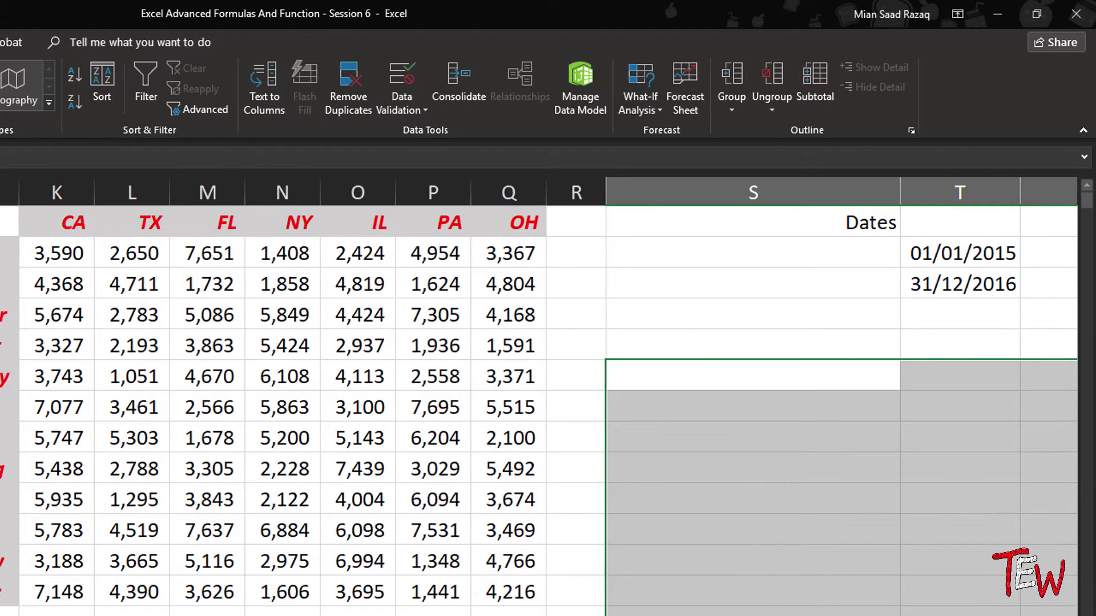
scroll(547, 400, "right", 3)
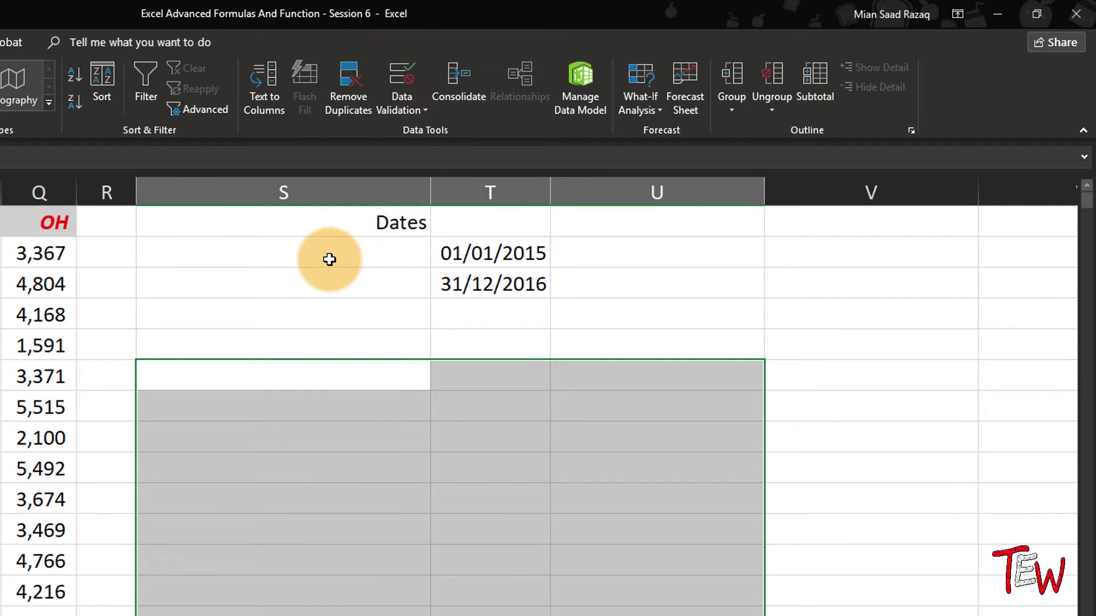
left_click_drag(330, 260, 336, 614)
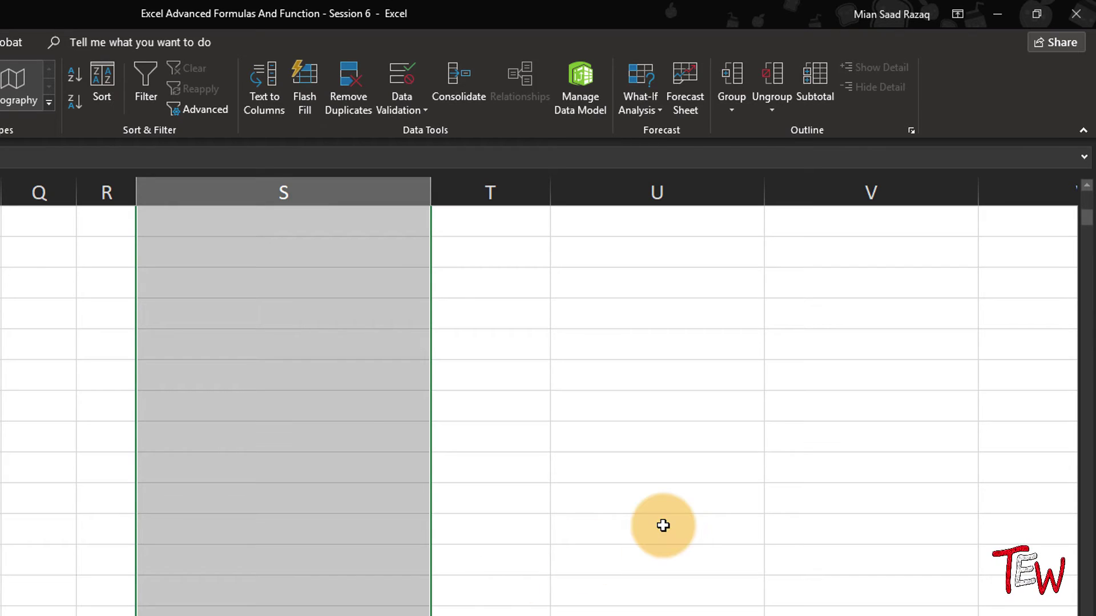
scroll(662, 525, "up", 2)
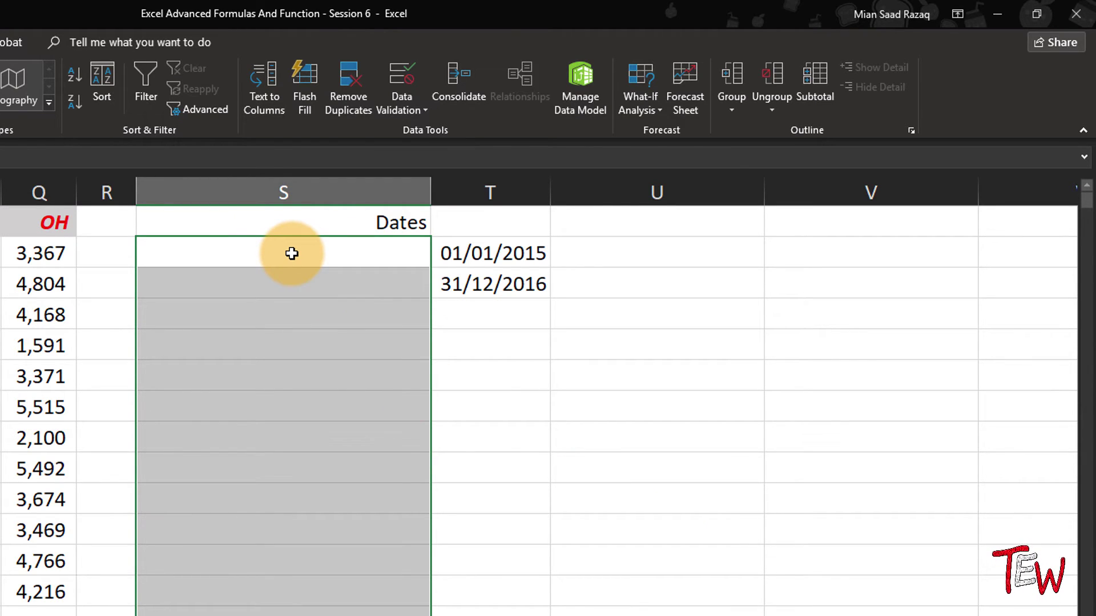
Fill the selected Dates cells with =RANDBETWEEN($T$2,$T$3) for dates between 01/01/2015 and 31/12/2016.
type("=")
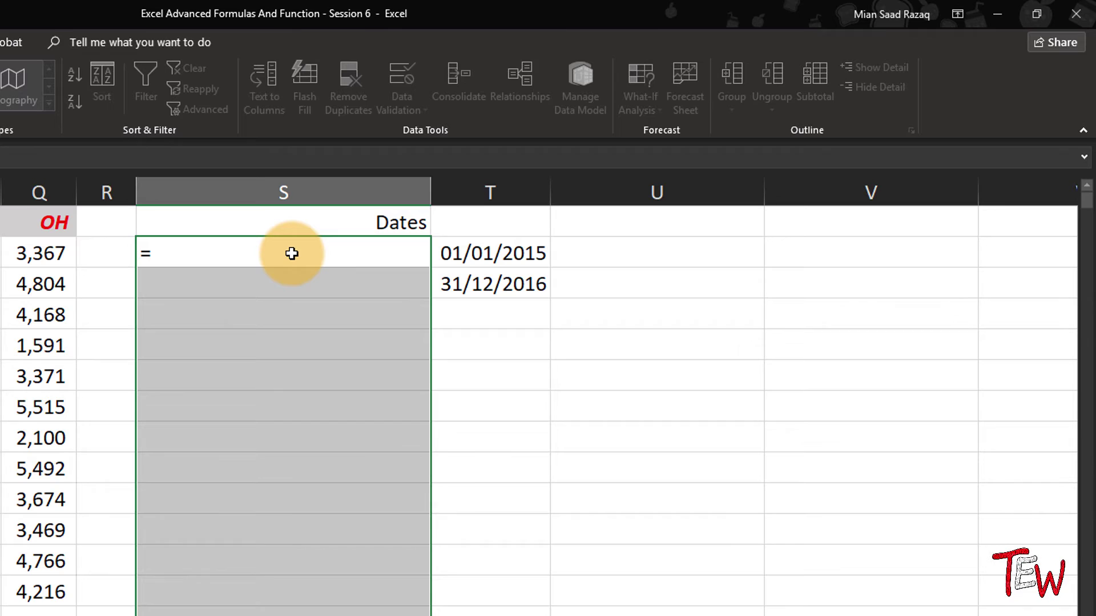
type("rand")
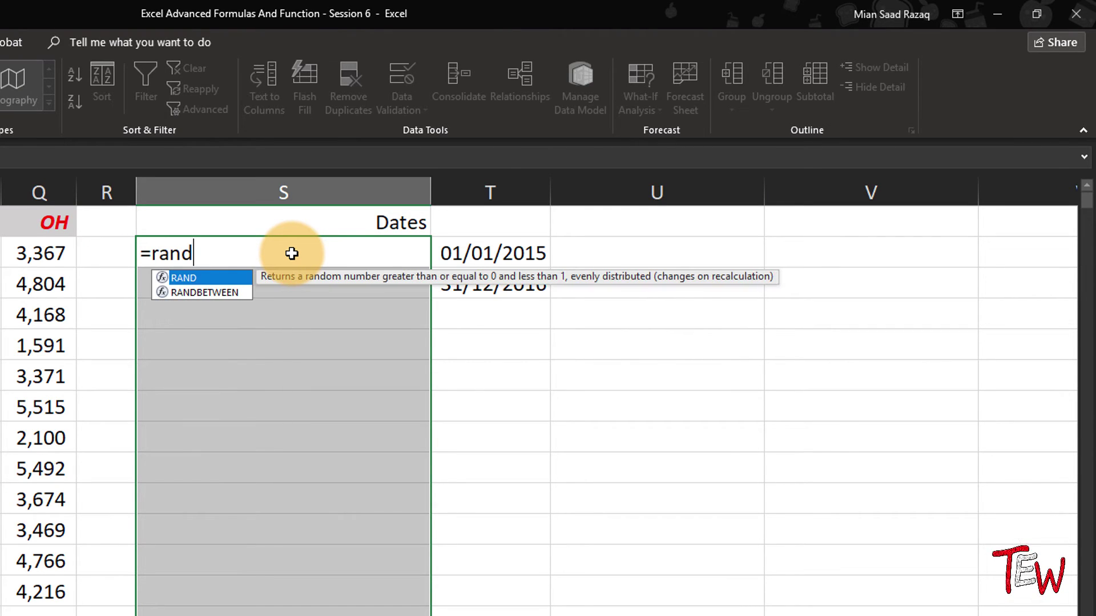
key("Down")
key("Tab")
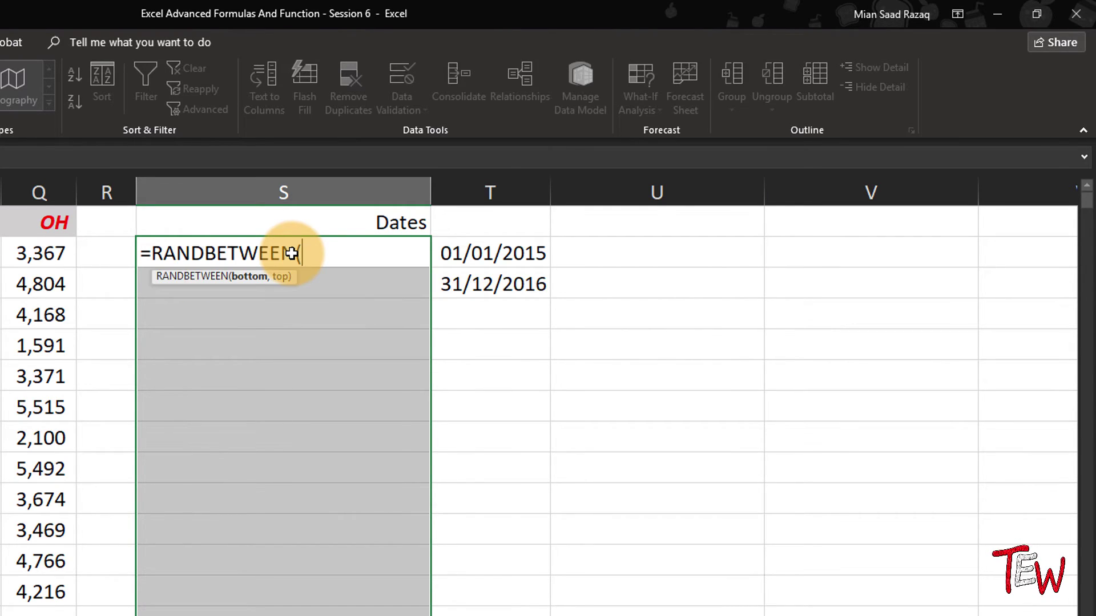
left_click(486, 254)
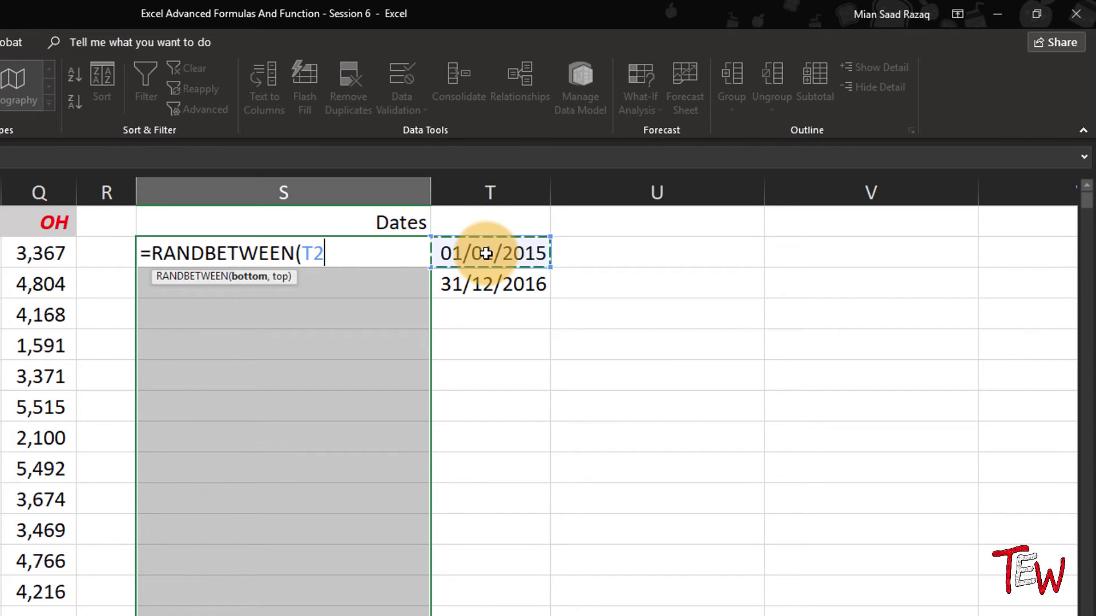
key("F4")
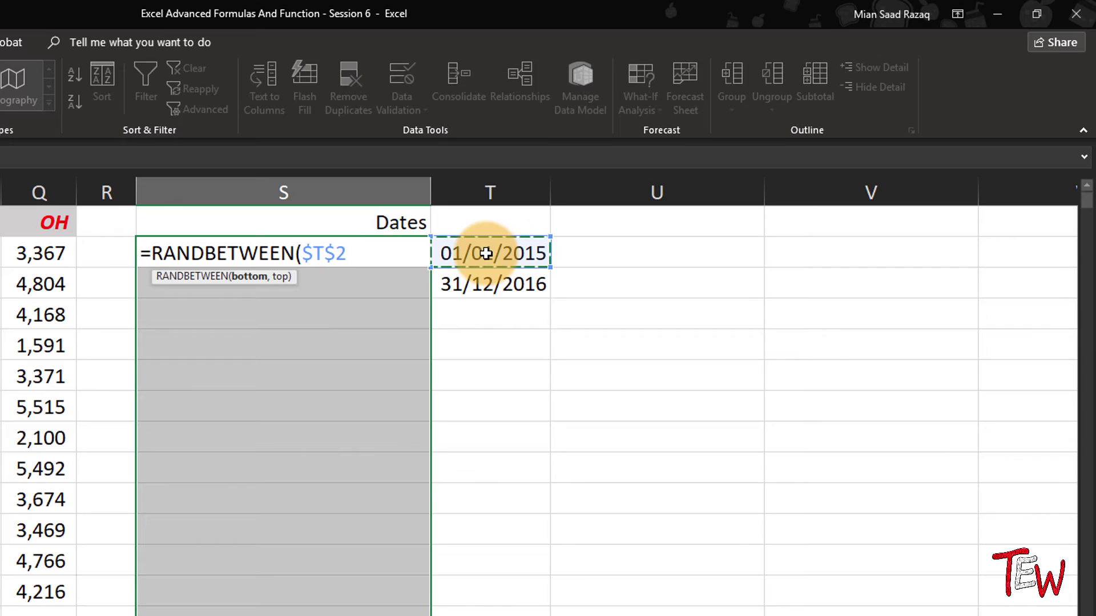
type(",")
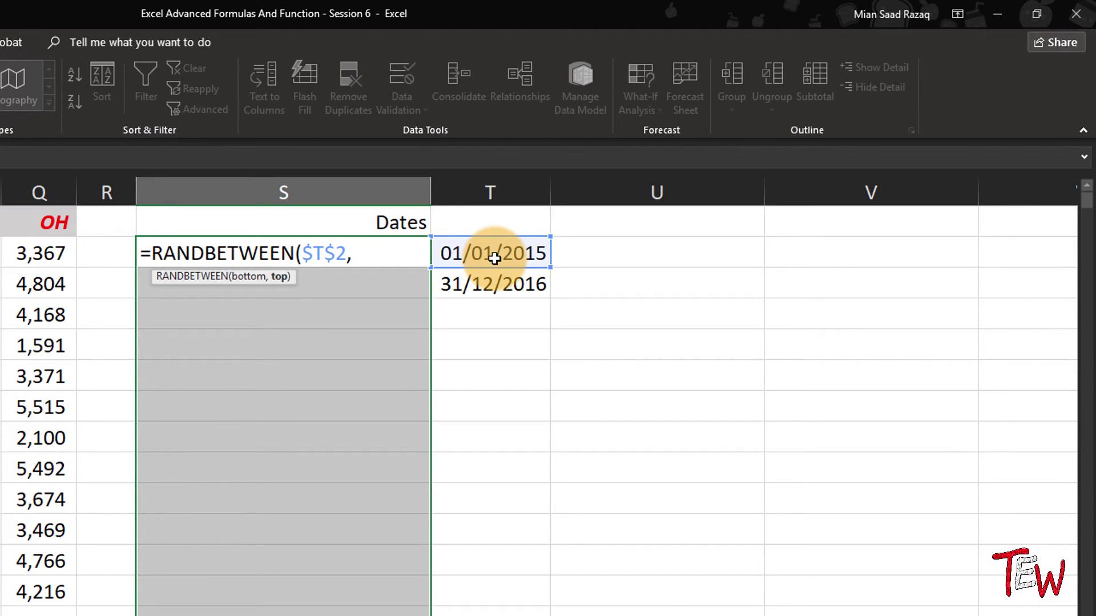
left_click(511, 284)
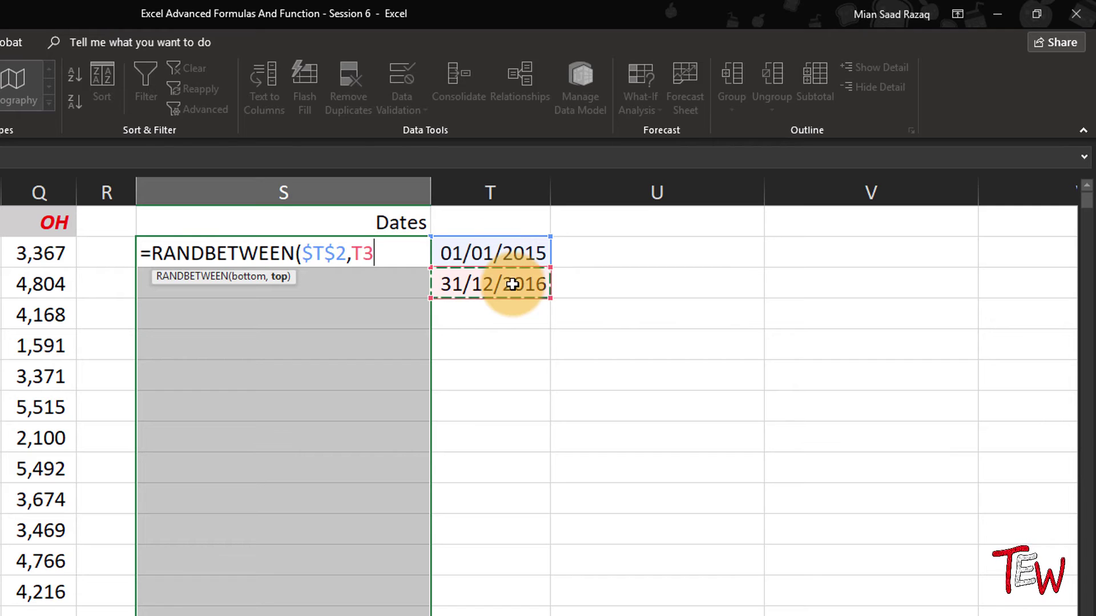
key("F4")
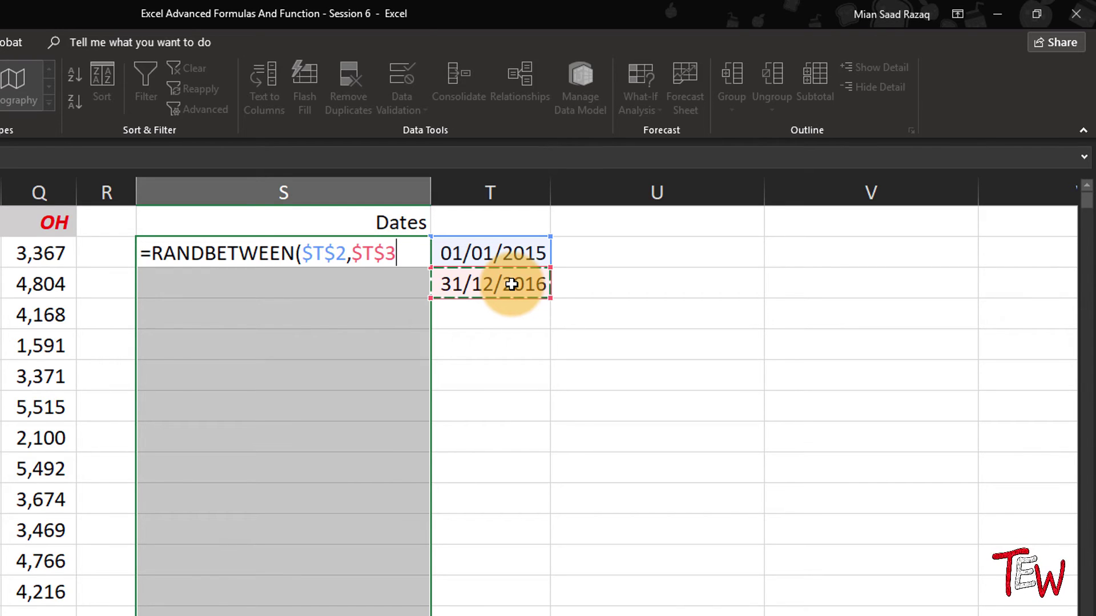
key("ctrl+Return")
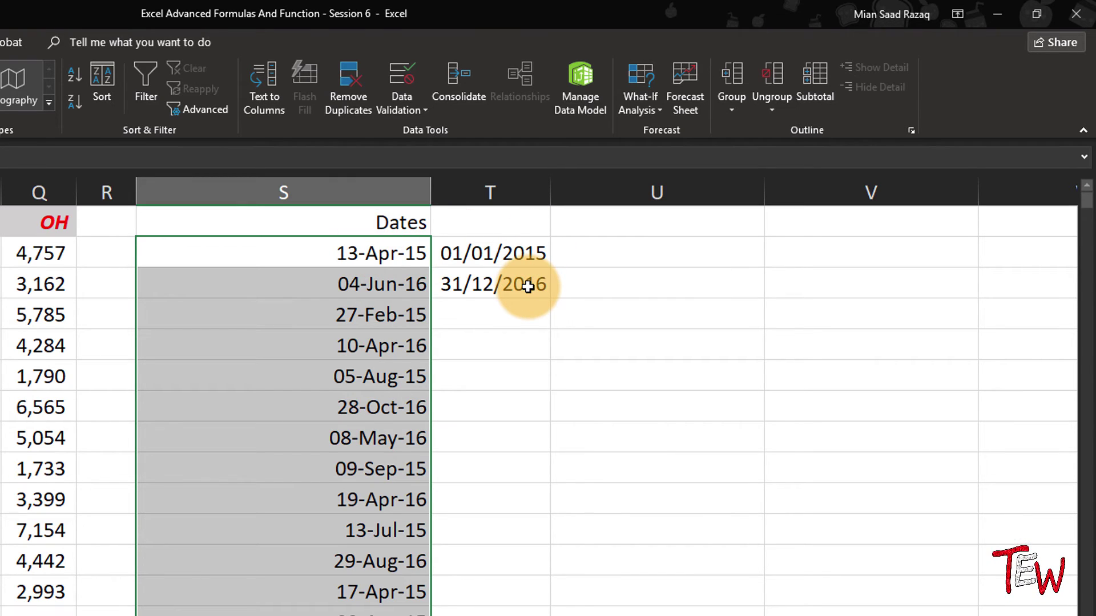
Review the random dates, then recalculate them with F9.
scroll(551, 337, "down", 6)
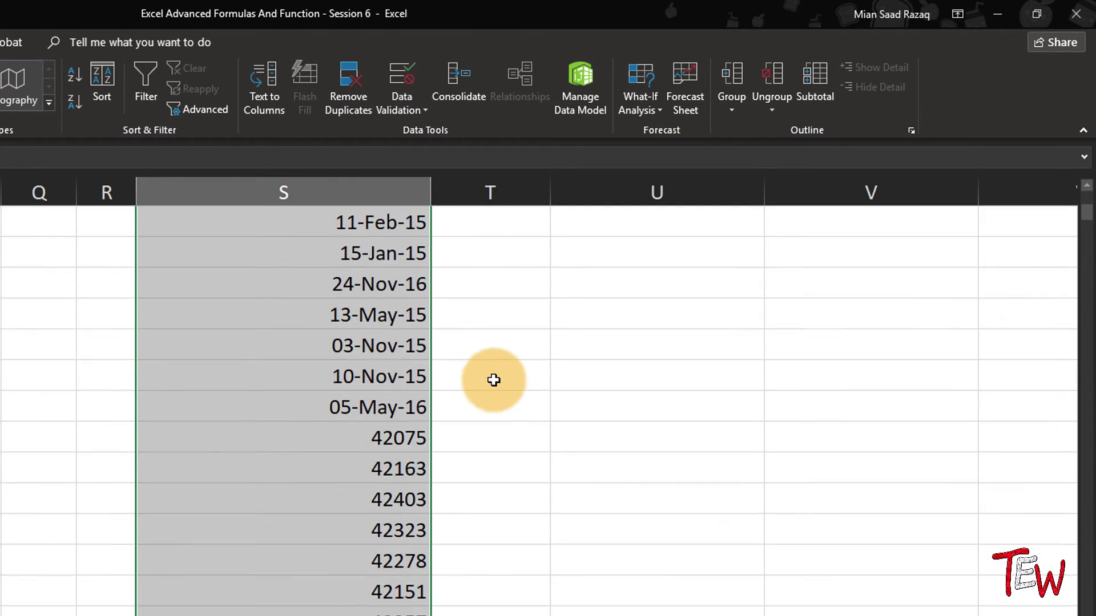
scroll(494, 380, "down", 1)
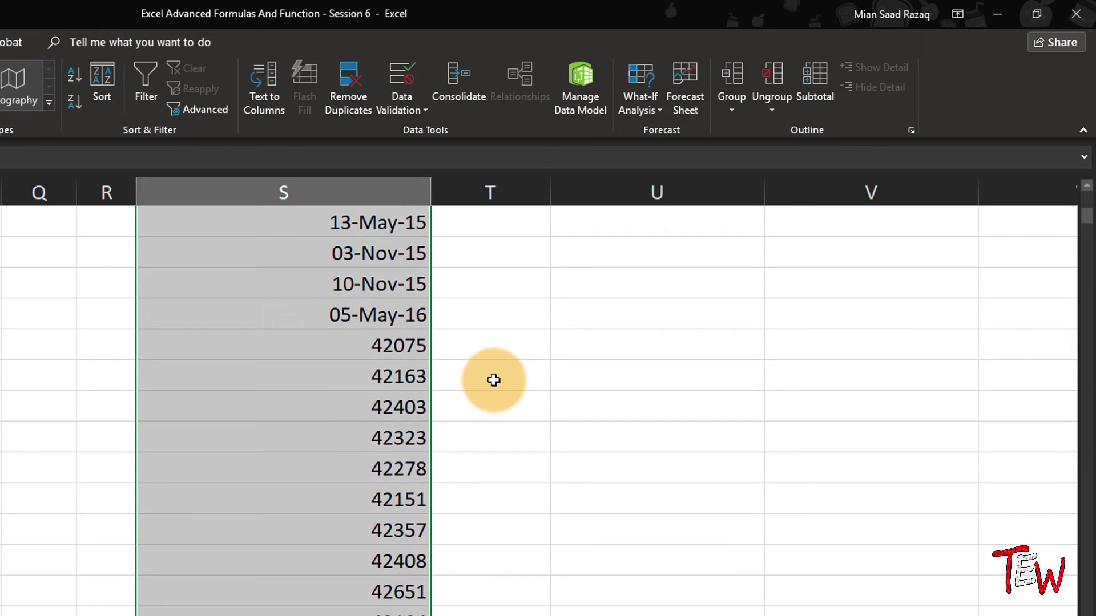
scroll(494, 380, "up", 4)
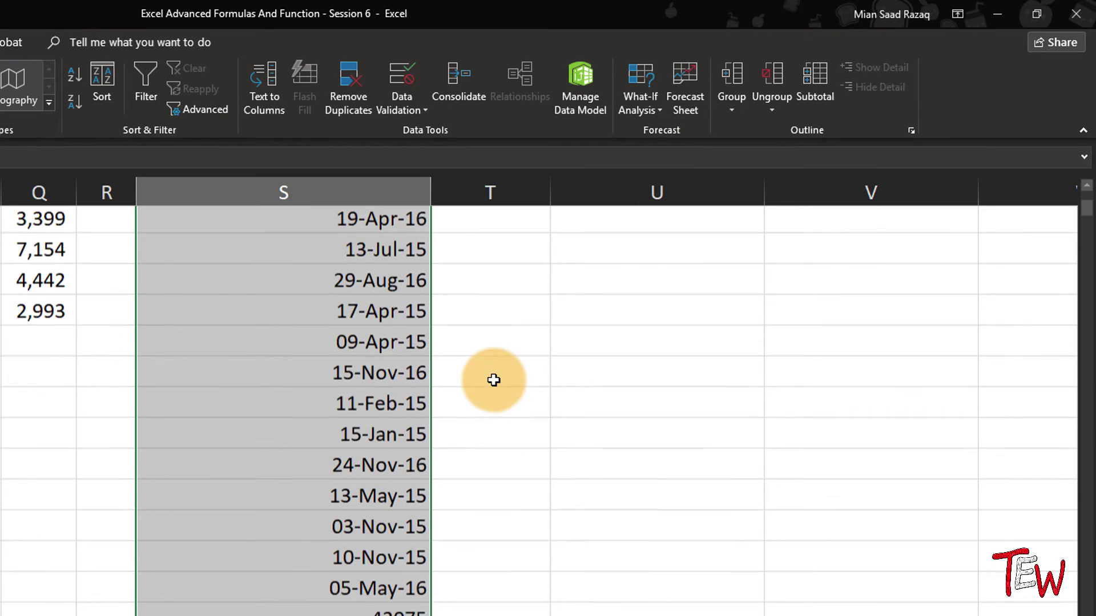
scroll(494, 380, "up", 2)
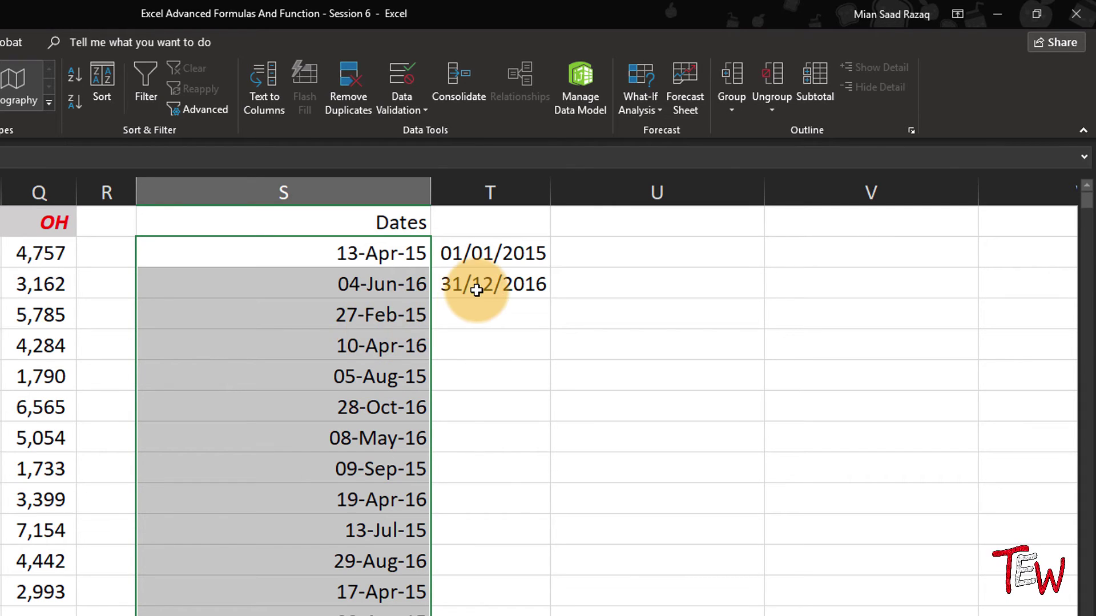
left_click(480, 282)
left_click(372, 292)
key("F9")
key("F9")
key("F9")
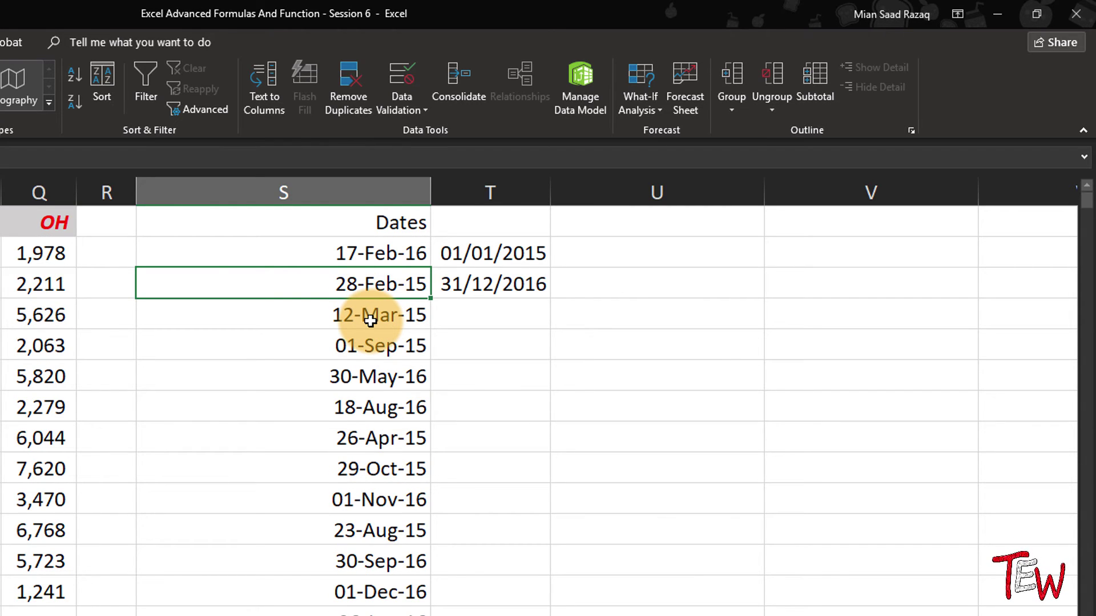
Check the new dates starting 05-May-15 and 22-Feb-16, and select the 31/12/2016 cell.
scroll(504, 362, "down", 1)
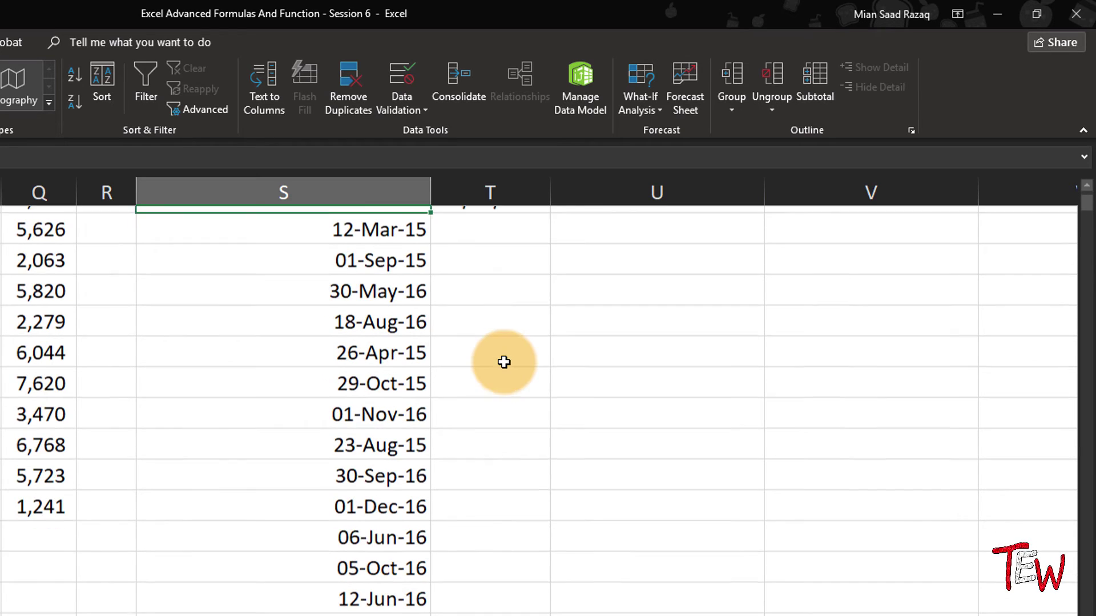
scroll(504, 361, "down", 1)
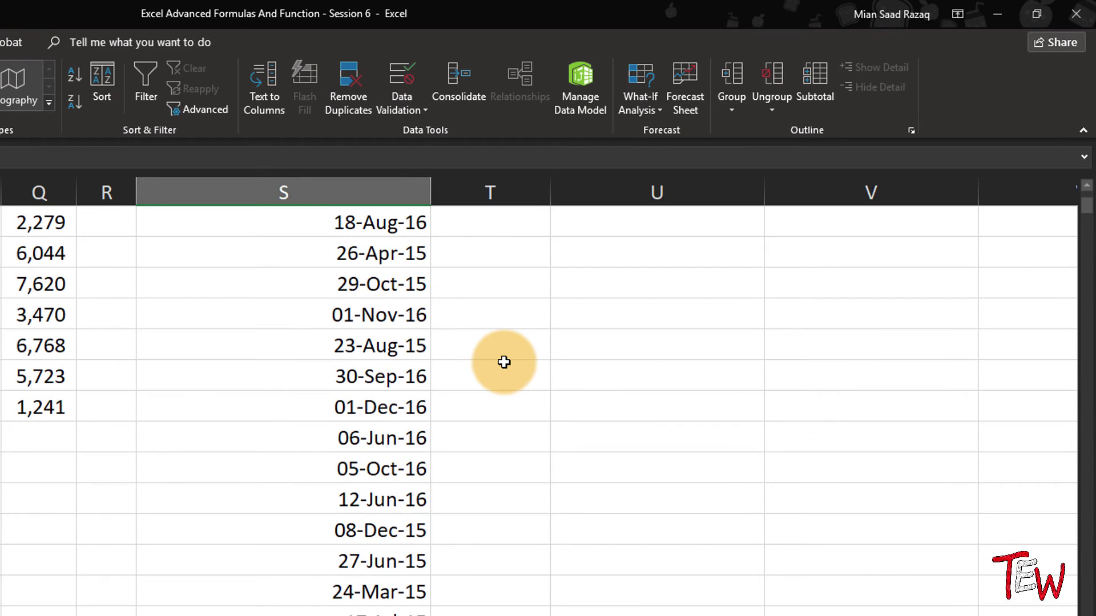
scroll(504, 362, "up", 3)
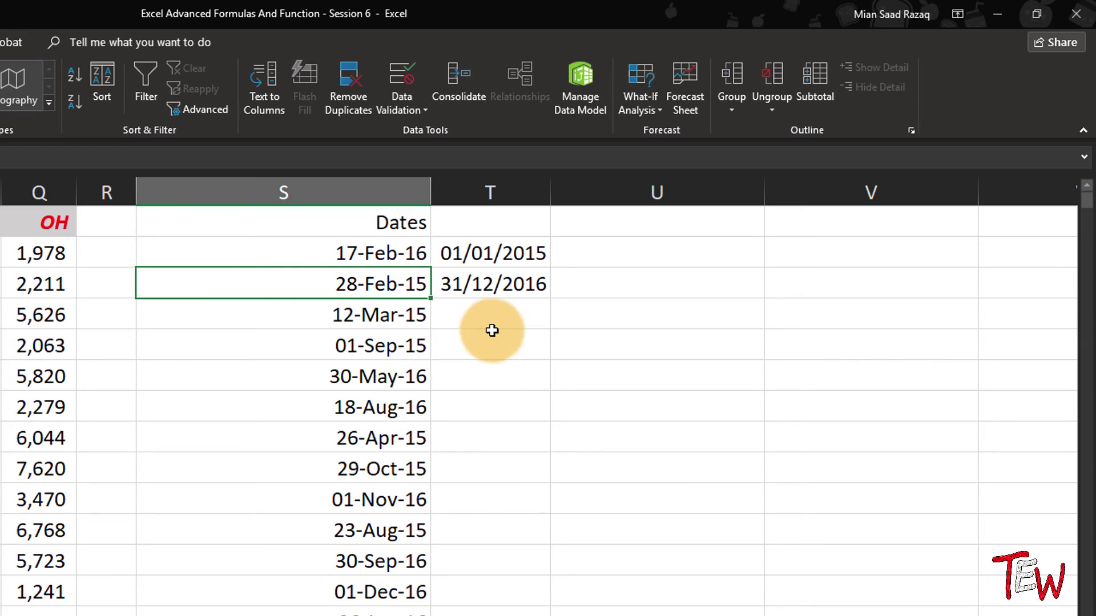
left_click(507, 293)
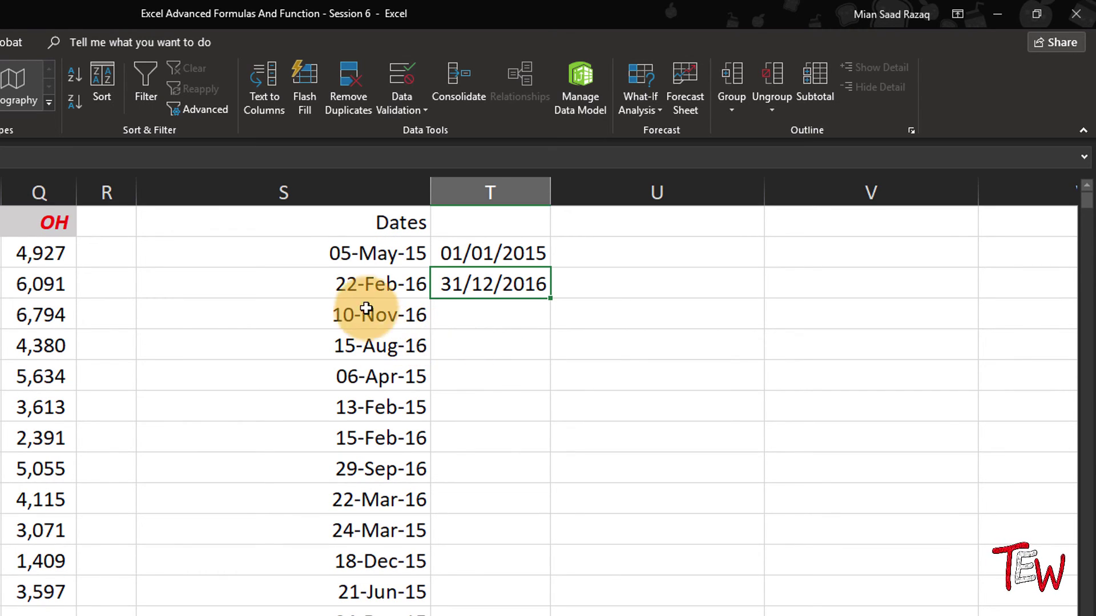
Convert column S's random dates to fixed values with Copy Here as Values Only.
left_click(314, 195)
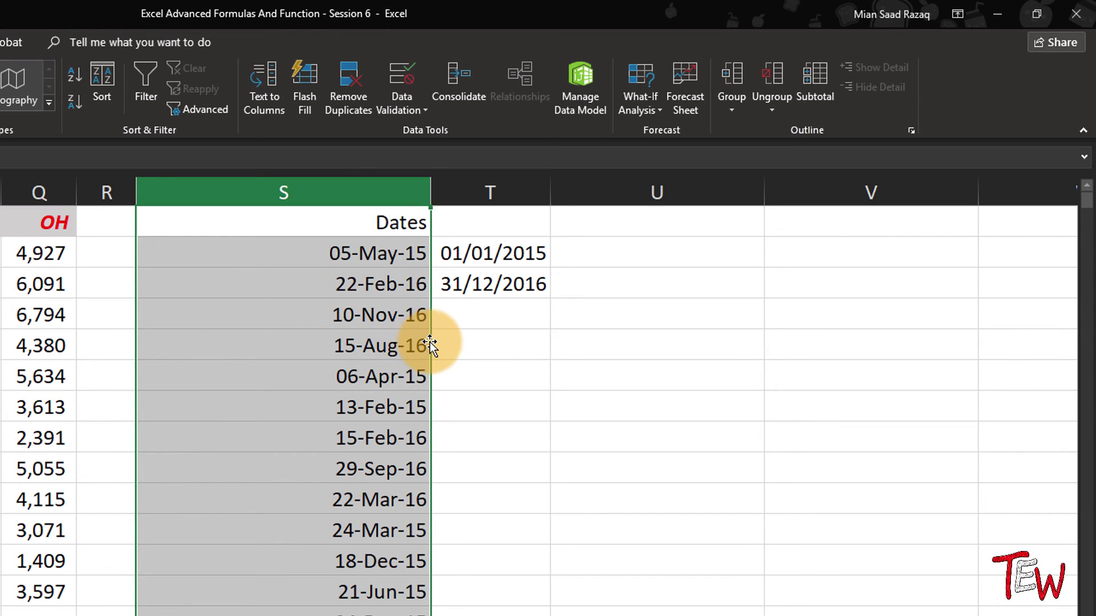
left_click_drag(430, 341, 490, 338)
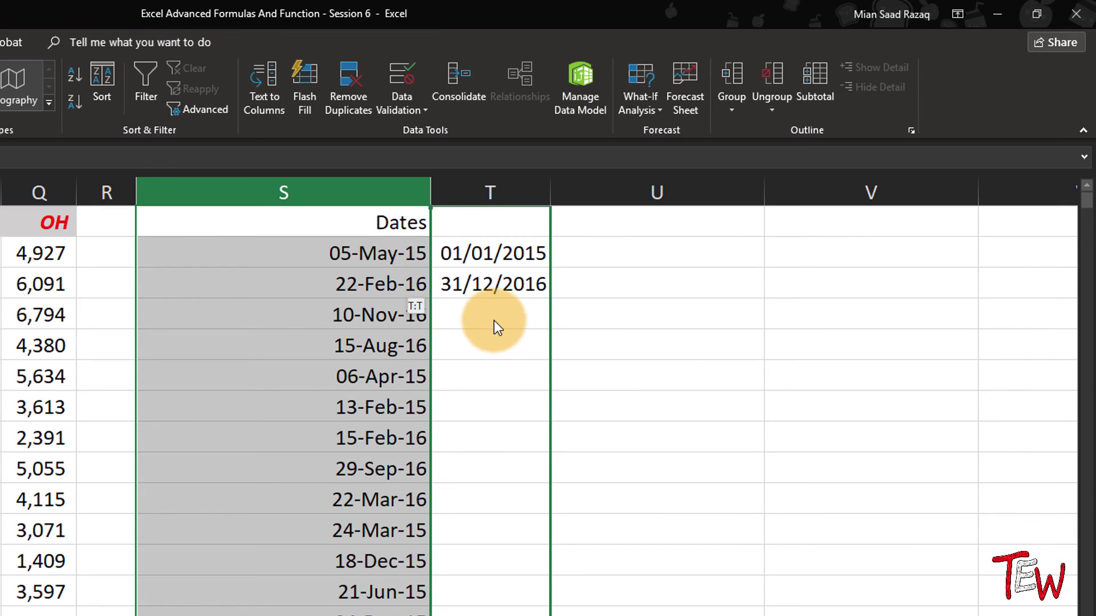
left_click_drag(423, 320, 398, 326)
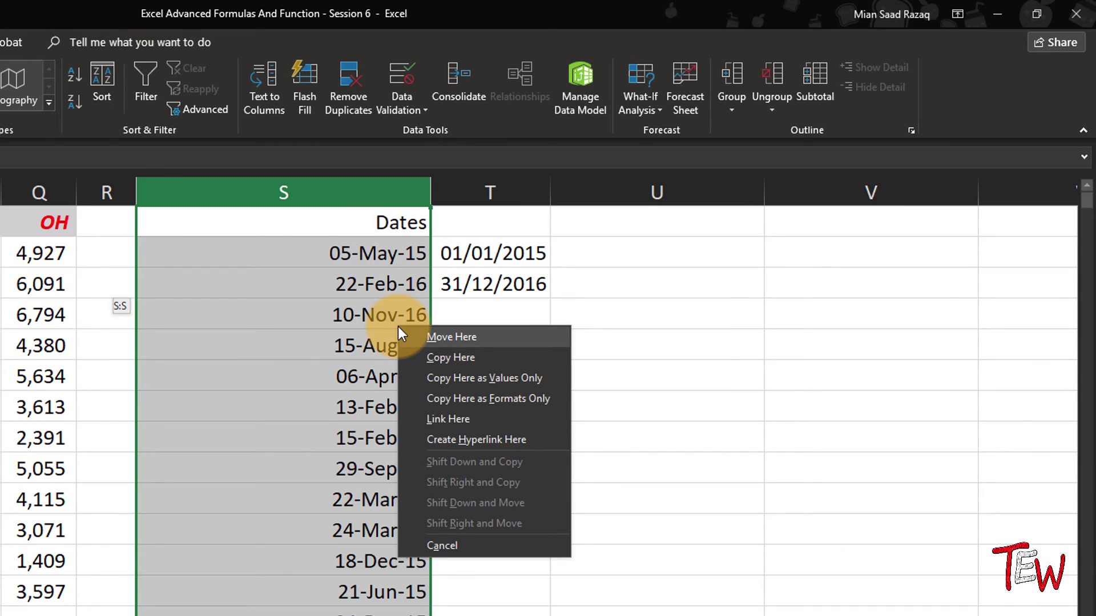
left_click(439, 377)
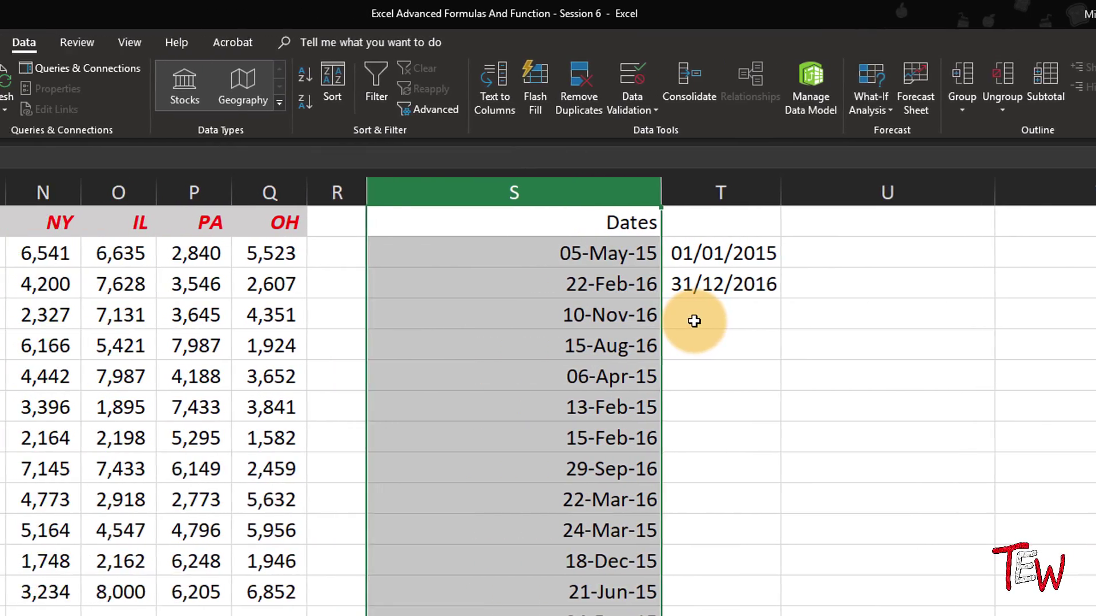
left_click(456, 321)
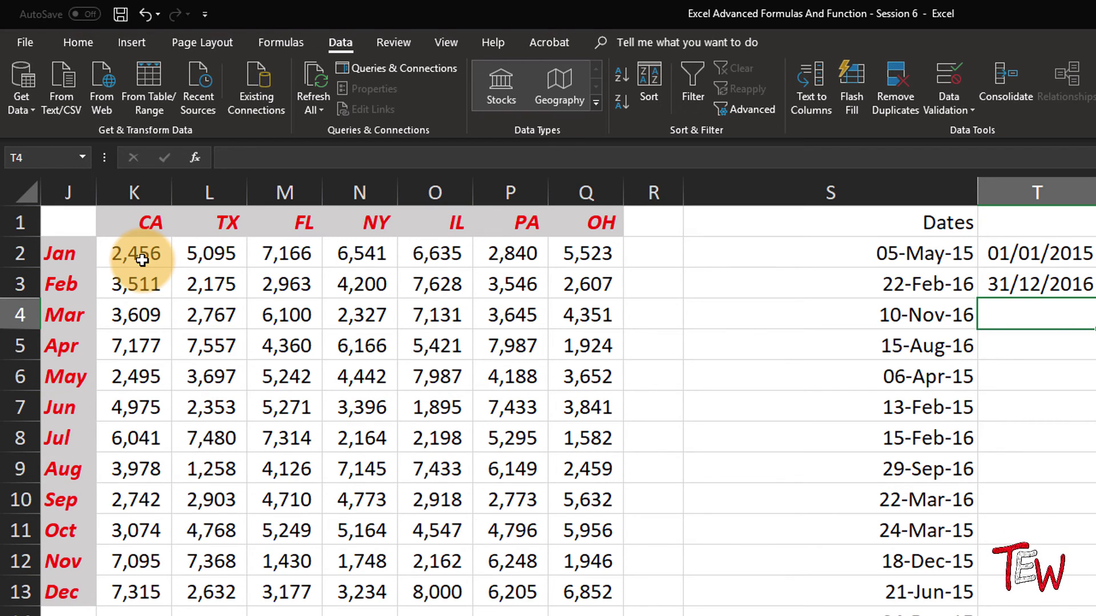
left_click_drag(142, 259, 605, 594)
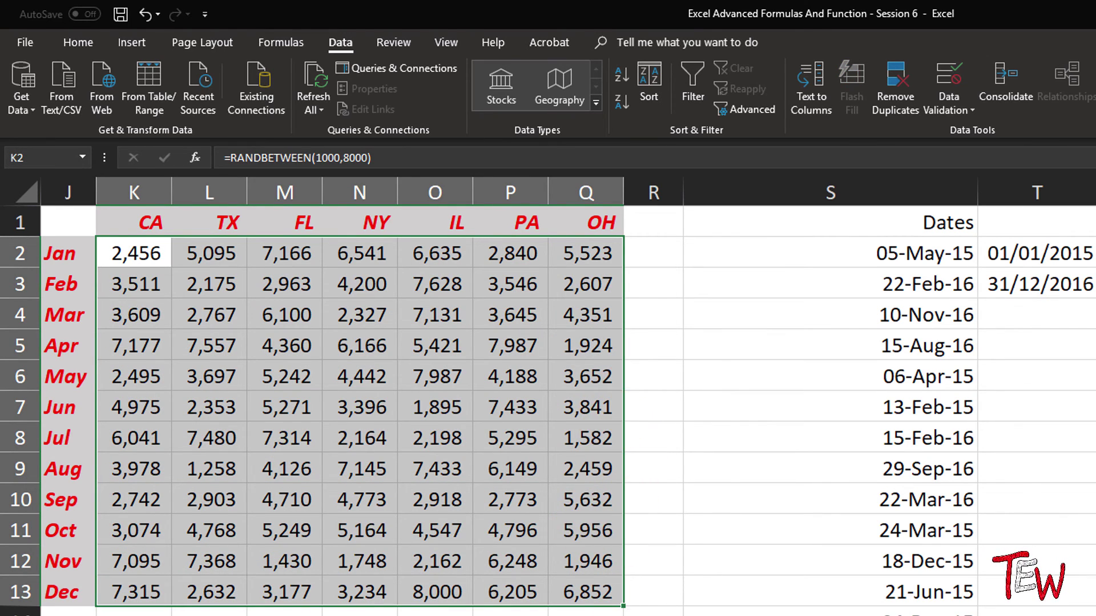
scroll(568, 397, "left", 7)
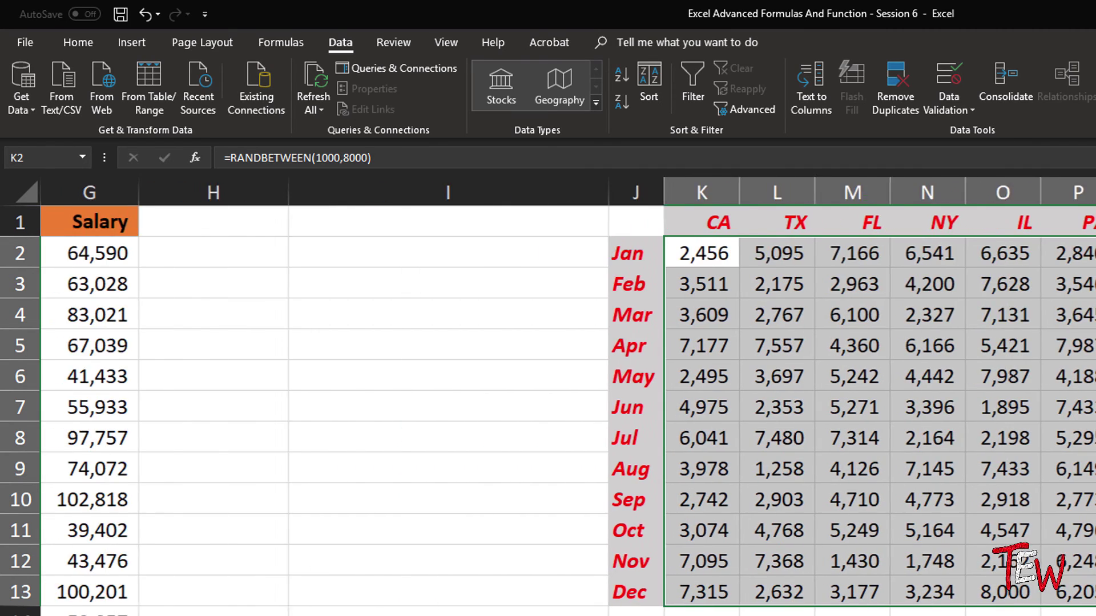
scroll(548, 399, "left", 2)
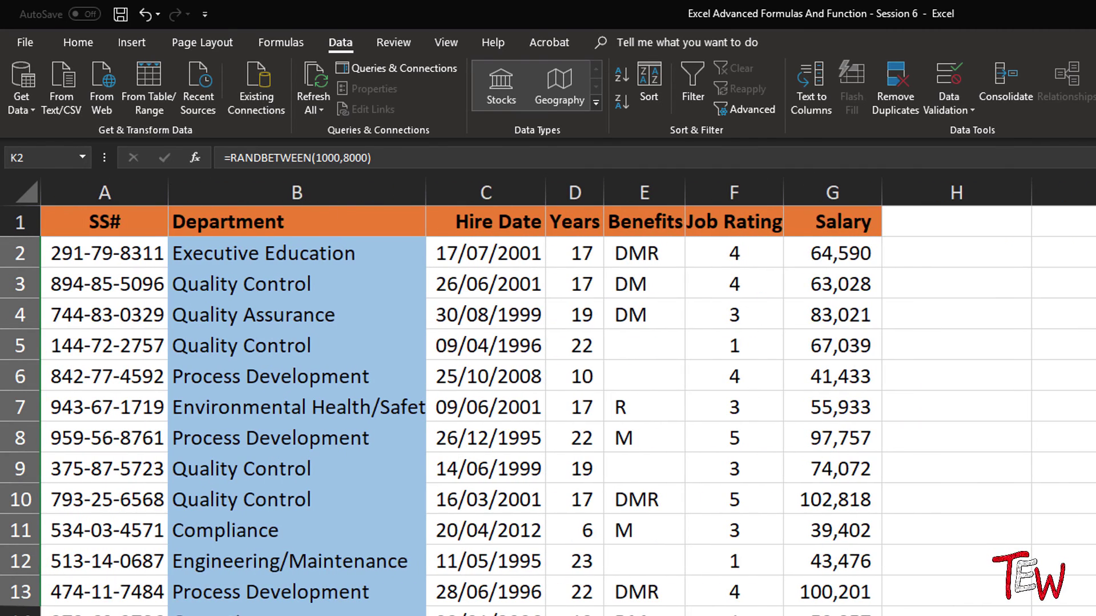